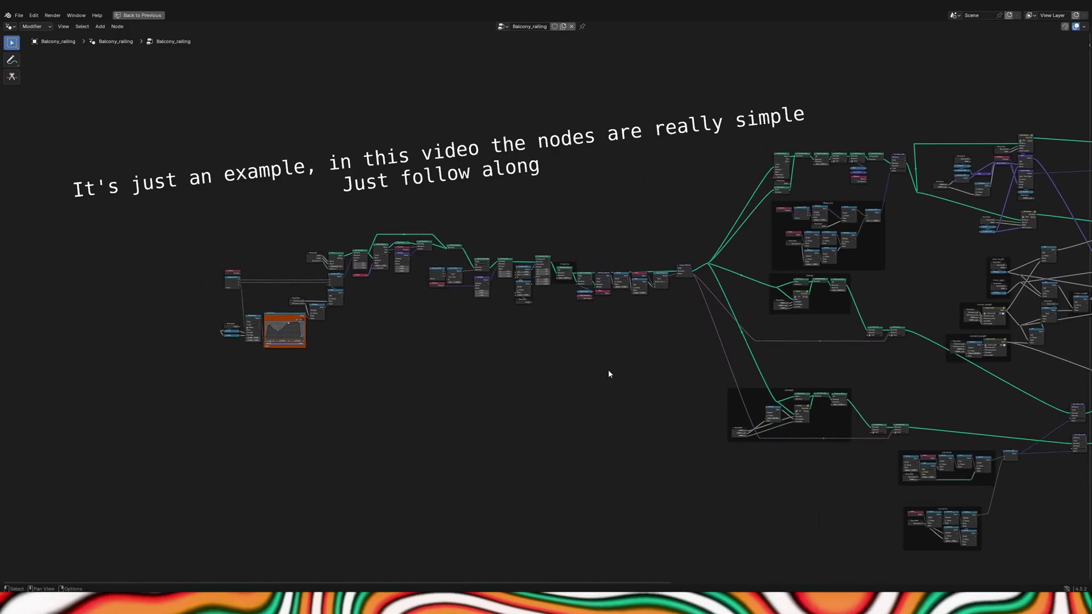
# - Pan and zoom around the Balcony_railing node tree to inspect its layout
pyautogui.keyDown('ctrl'); pyautogui.hscroll(15, 711, 387); pyautogui.keyUp('ctrl')
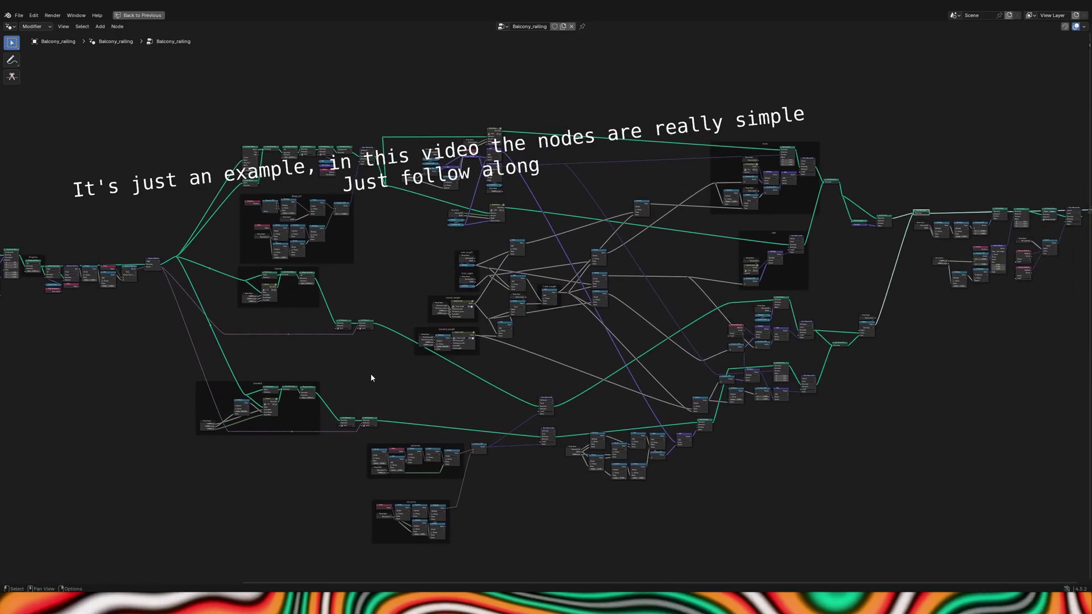
pyautogui.scroll(2, 370, 377)
pyautogui.scroll(4, 1000, 206)
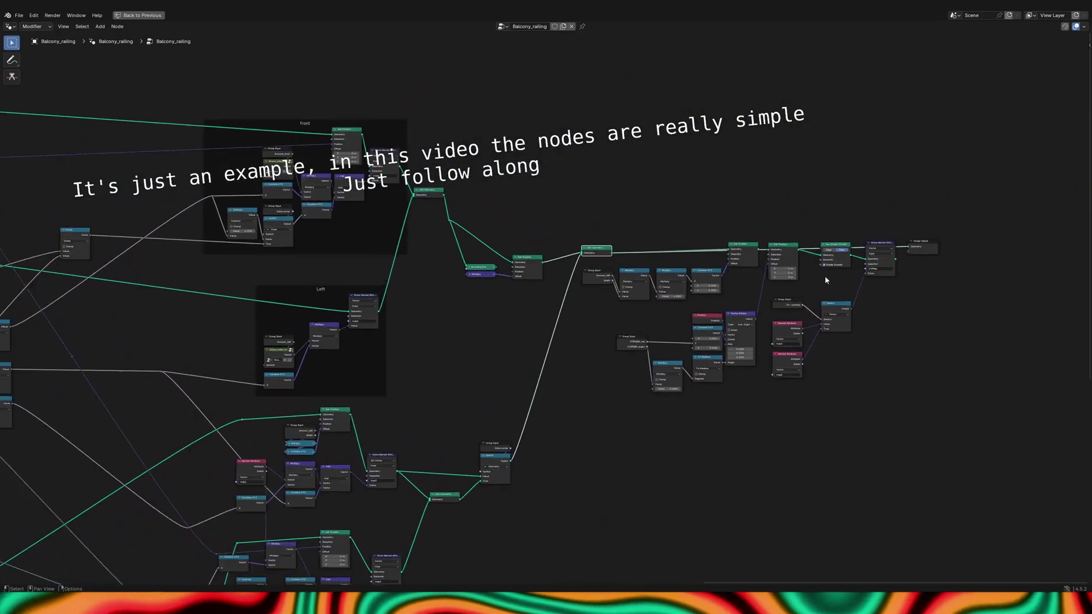
pyautogui.scroll(-2, 308, 341)
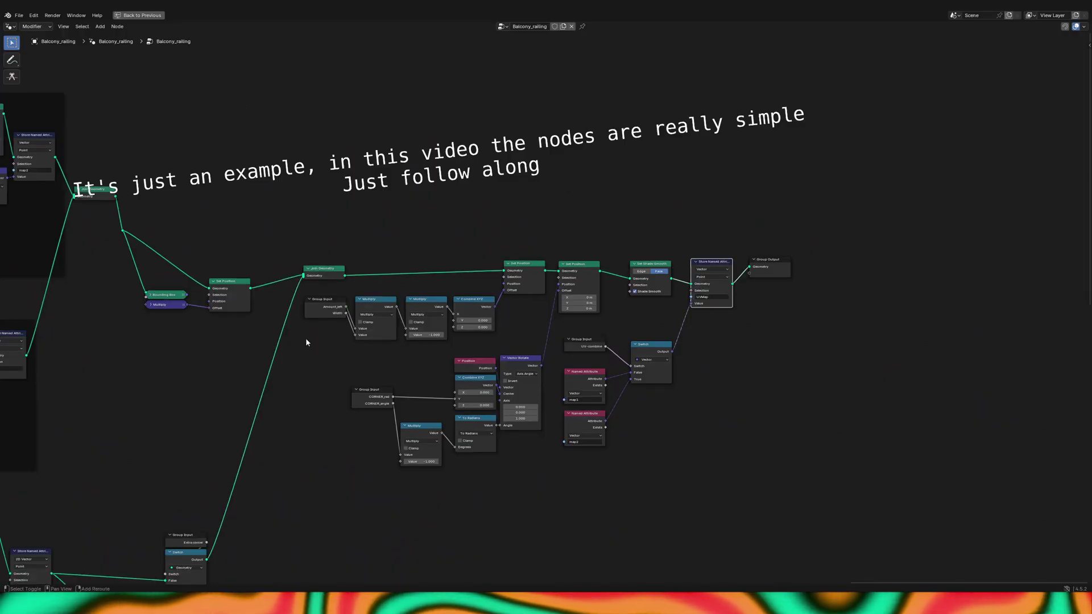
pyautogui.scroll(2, 490, 300)
pyautogui.keyDown('ctrl'); pyautogui.hscroll(-10, 489, 300); pyautogui.keyUp('ctrl')
pyautogui.moveTo(457, 308); pyautogui.dragTo(704, 204, button='middle')
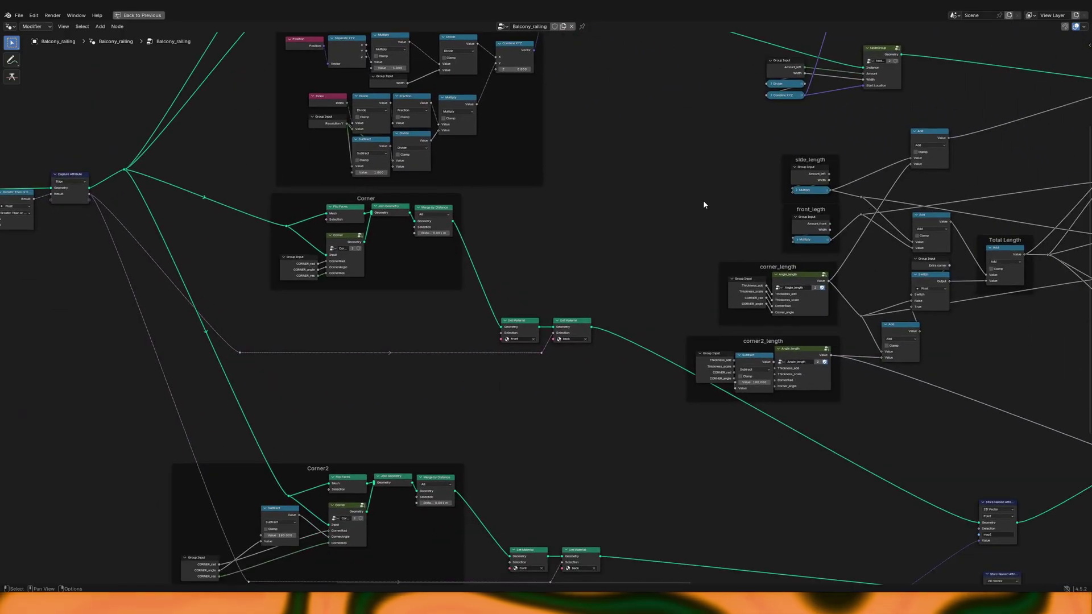
pyautogui.scroll(-3, 703, 200)
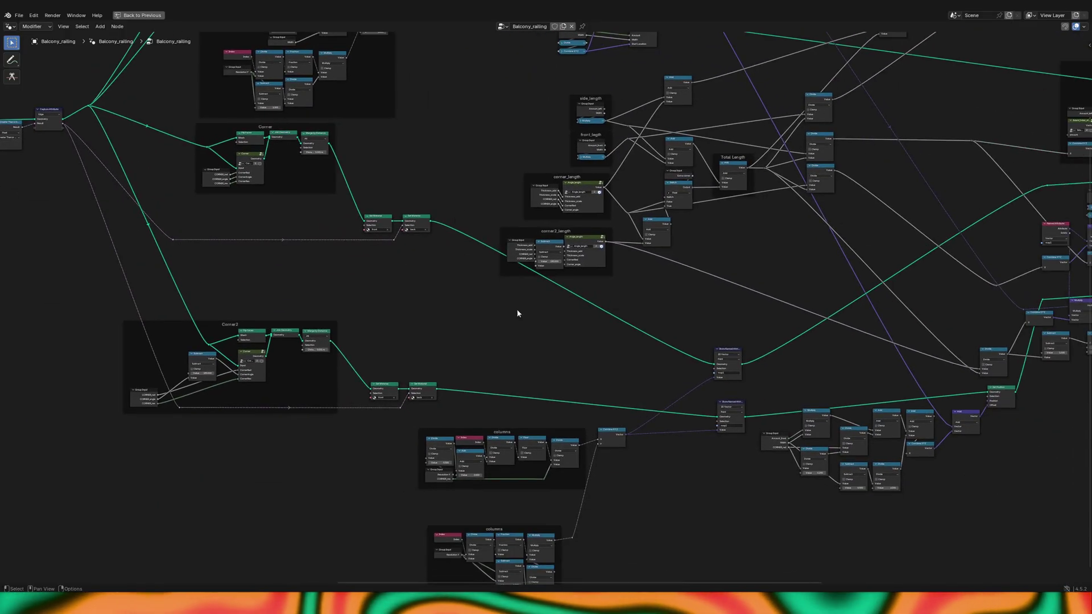
pyautogui.moveTo(517, 313); pyautogui.dragTo(749, 342, button='middle')
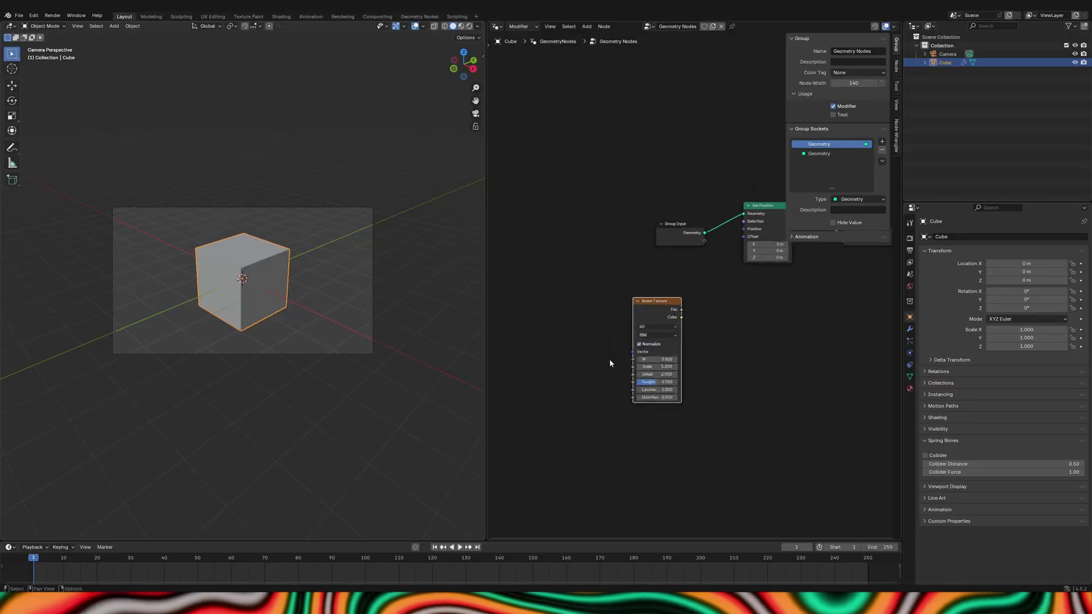
# - Add a Scene Time node and connect its Seconds to the Noise Texture W input
pyautogui.scroll(2, 609, 363)
pyautogui.hotkey('shift', 'a')
pyautogui.write('scene time')
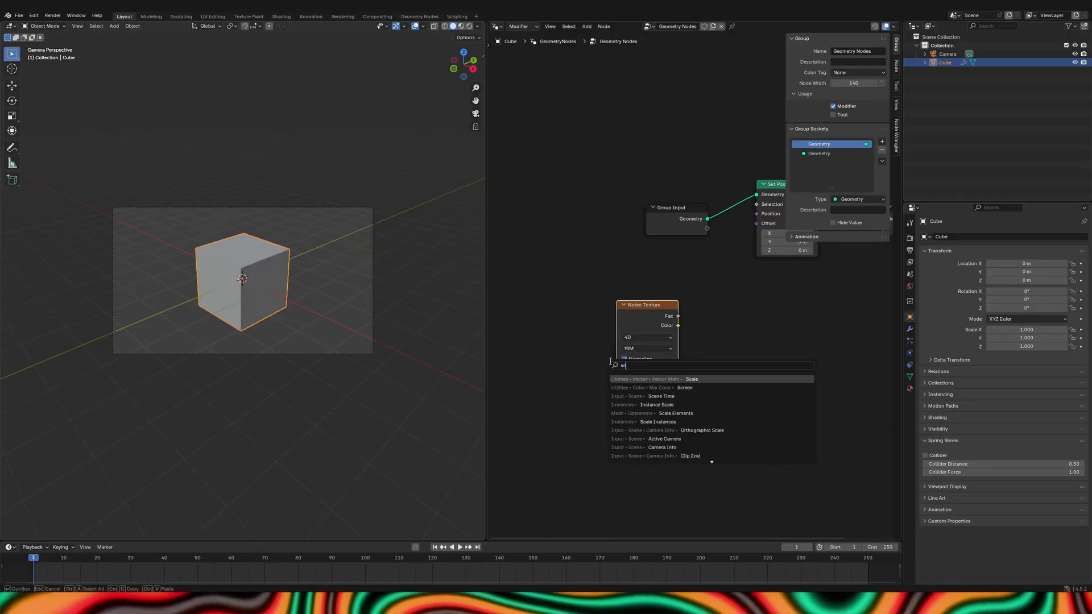
pyautogui.press('Return')
pyautogui.click(543, 361)
pyautogui.moveTo(617, 385); pyautogui.dragTo(618, 381)
# - Turn off Normalize on the Noise Texture and feed its Color into Set Position Offset
pyautogui.scroll(2, 581, 399)
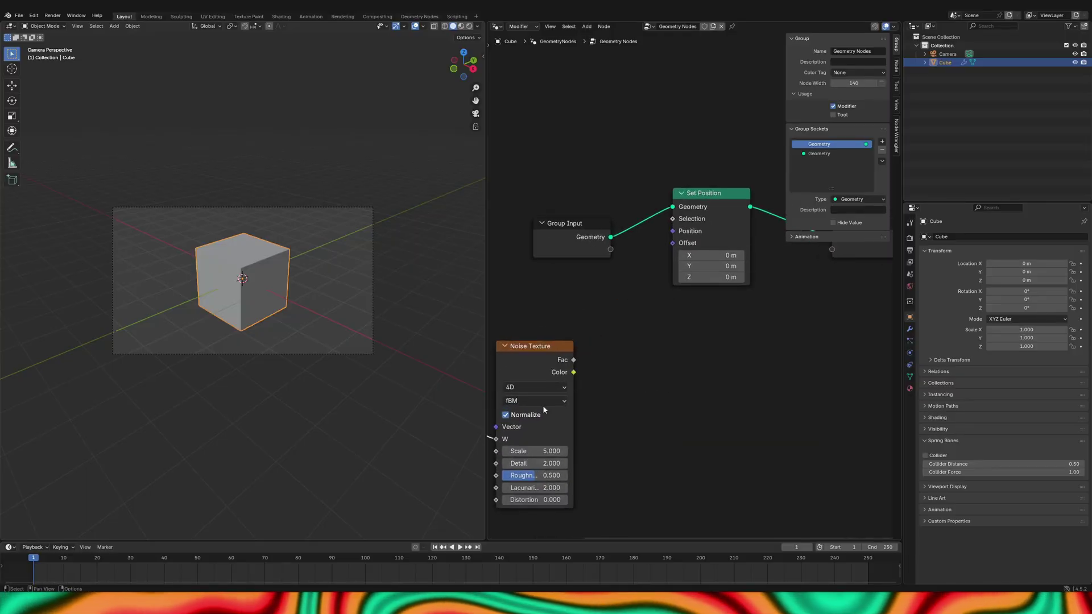
pyautogui.click(505, 415)
pyautogui.scroll(2, 511, 421)
pyautogui.moveTo(616, 317); pyautogui.dragTo(699, 344)
pyautogui.moveTo(733, 175); pyautogui.dragTo(742, 154)
# - Insert a Subdivision Surface node before Set Position and play the animation
pyautogui.scroll(2, 610, 217)
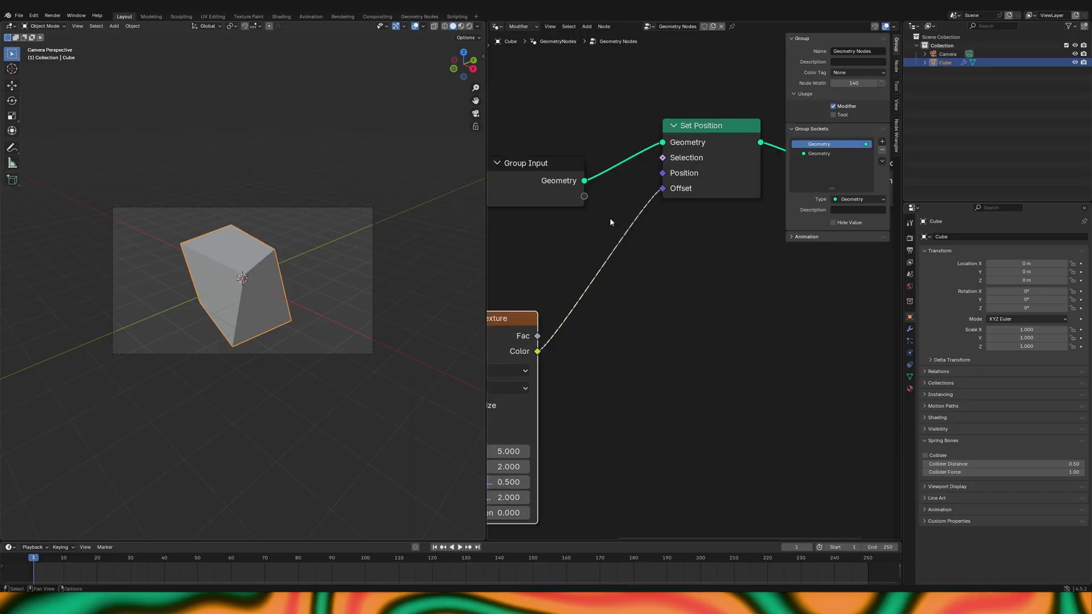
pyautogui.hotkey('shift', 'a')
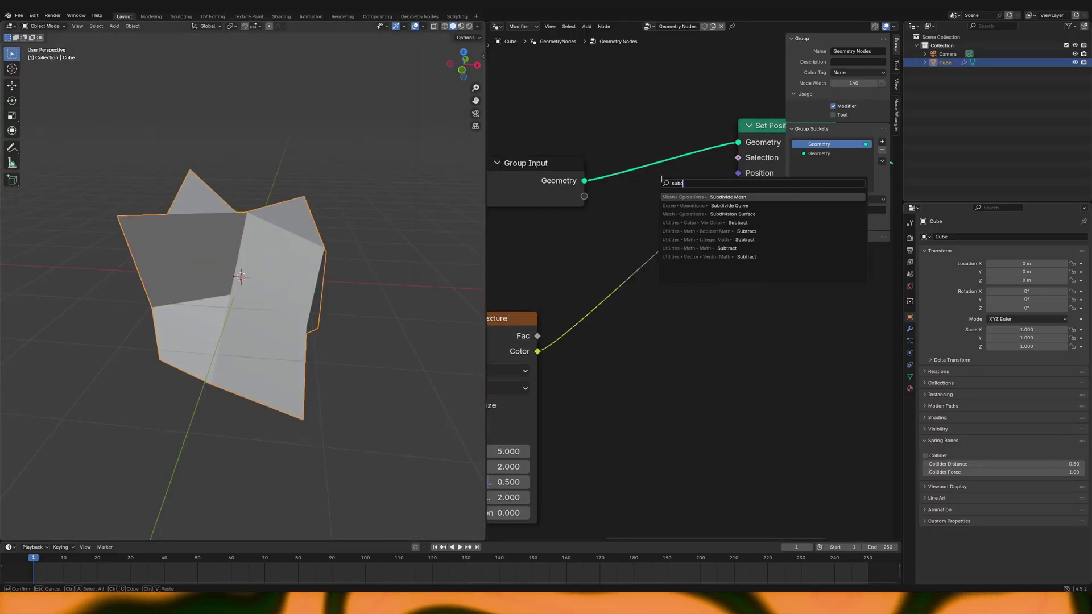
pyautogui.write('subd')
pyautogui.click(732, 214)
pyautogui.moveTo(486, 451); pyautogui.dragTo(615, 361, button='middle')
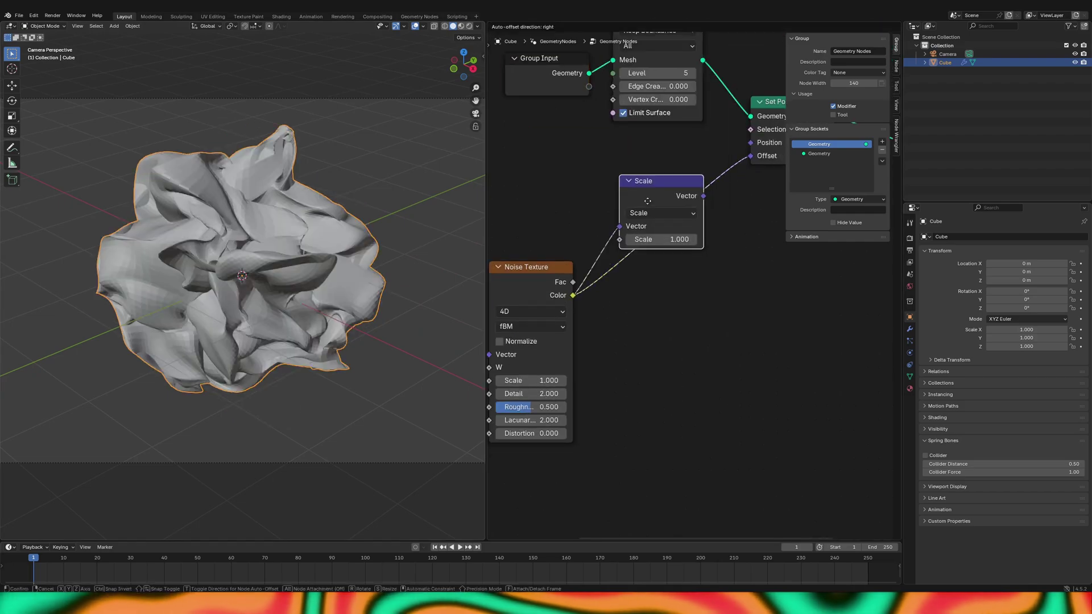
pyautogui.click(647, 201)
pyautogui.press('space')
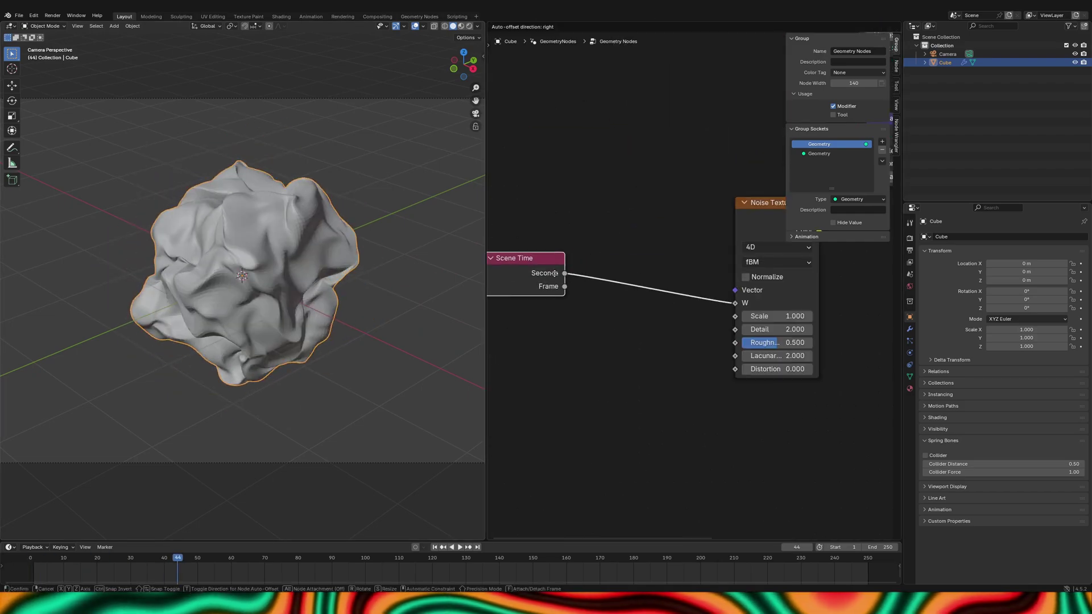
# - Insert a Multiply node of 0.3 between Scene Time and the noise W input
pyautogui.click(618, 189)
pyautogui.click(643, 292)
pyautogui.doubleClick(648, 309)
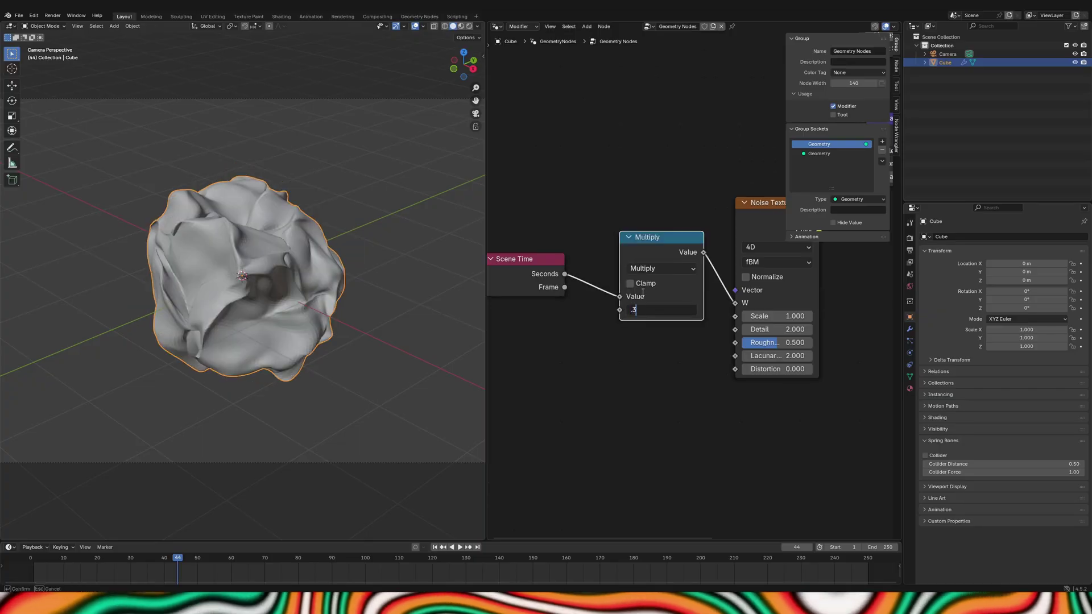
pyautogui.write('.3')
pyautogui.press('Return')
pyautogui.press('space')
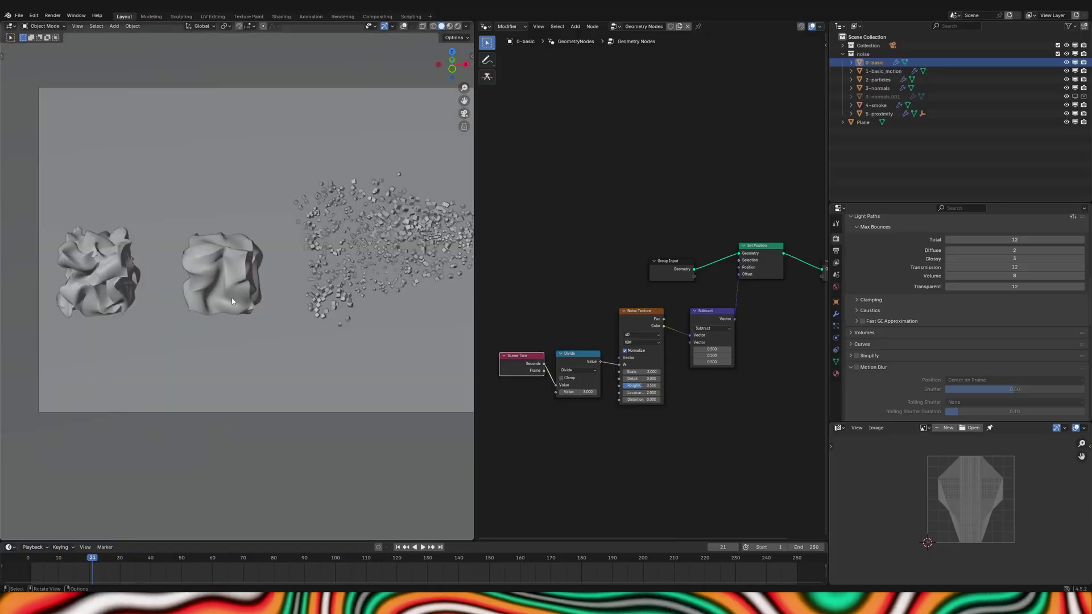
pyautogui.scroll(3, 248, 295)
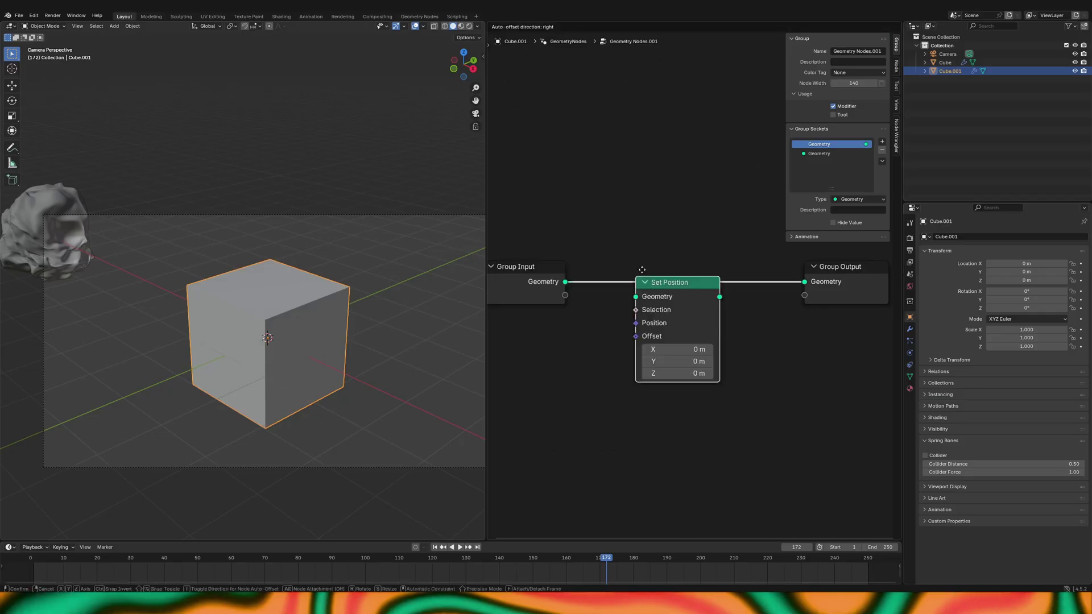
# - Add a Noise Texture and a vector Scale node with factor 0.5
pyautogui.scroll(1, 628, 352)
pyautogui.hotkey('shift', 'a')
pyautogui.moveTo(628, 352)
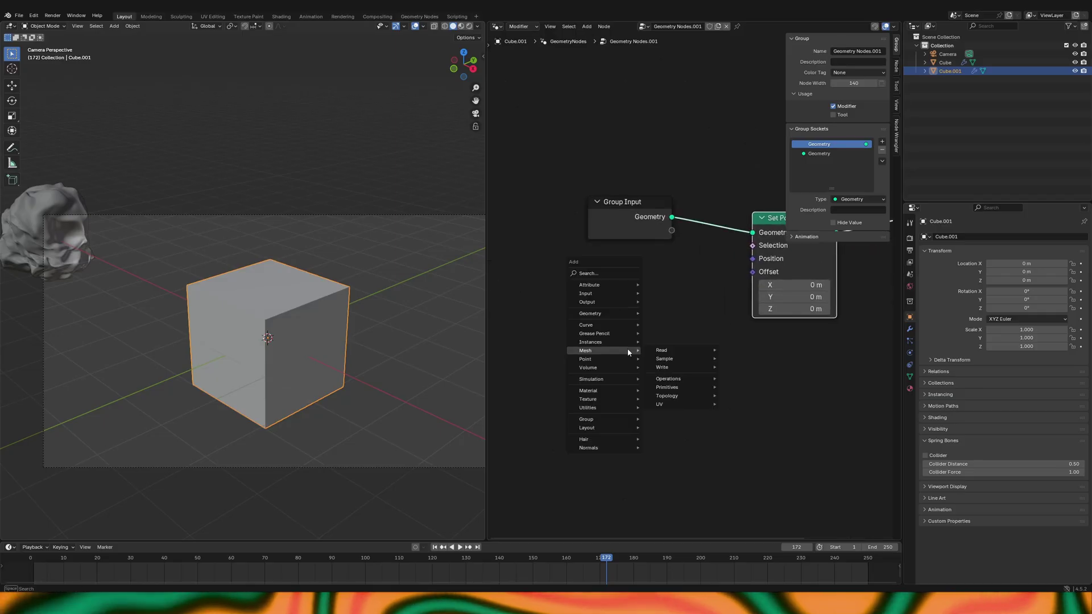
pyautogui.click(735, 313)
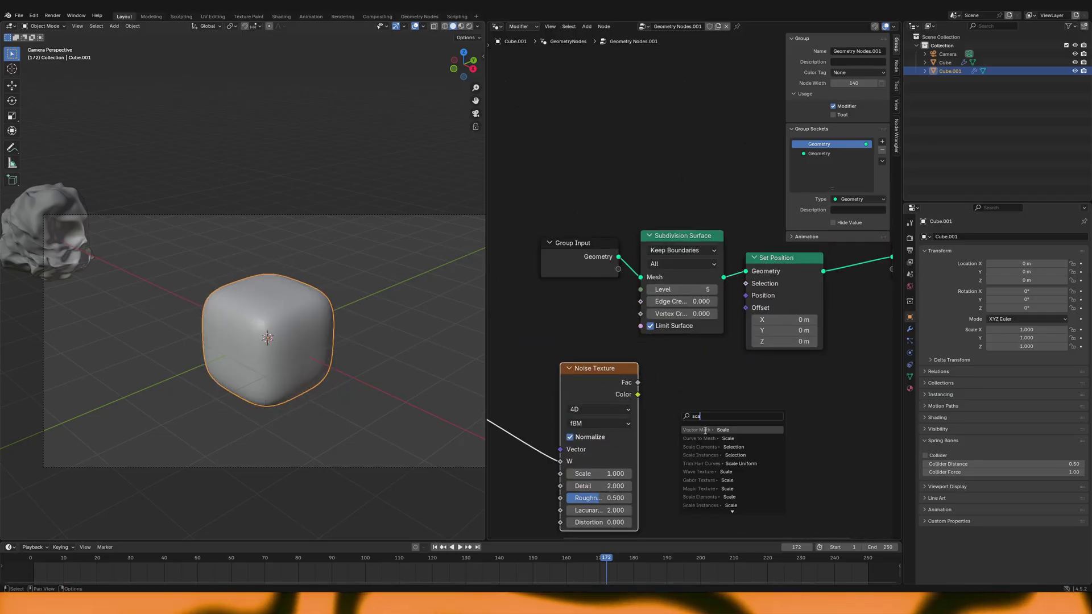
pyautogui.click(705, 430)
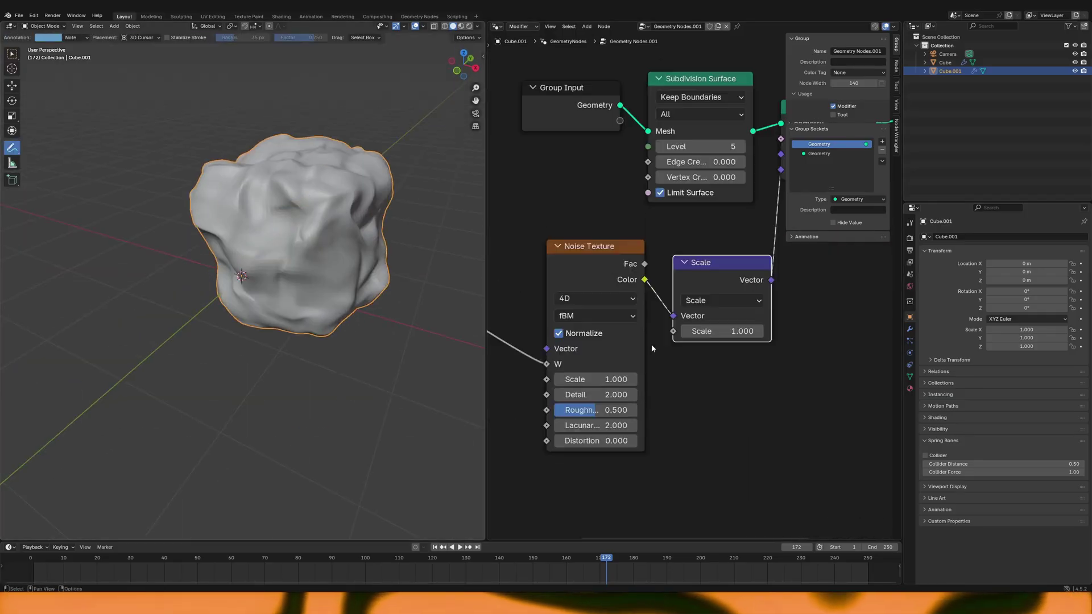
pyautogui.click(706, 314)
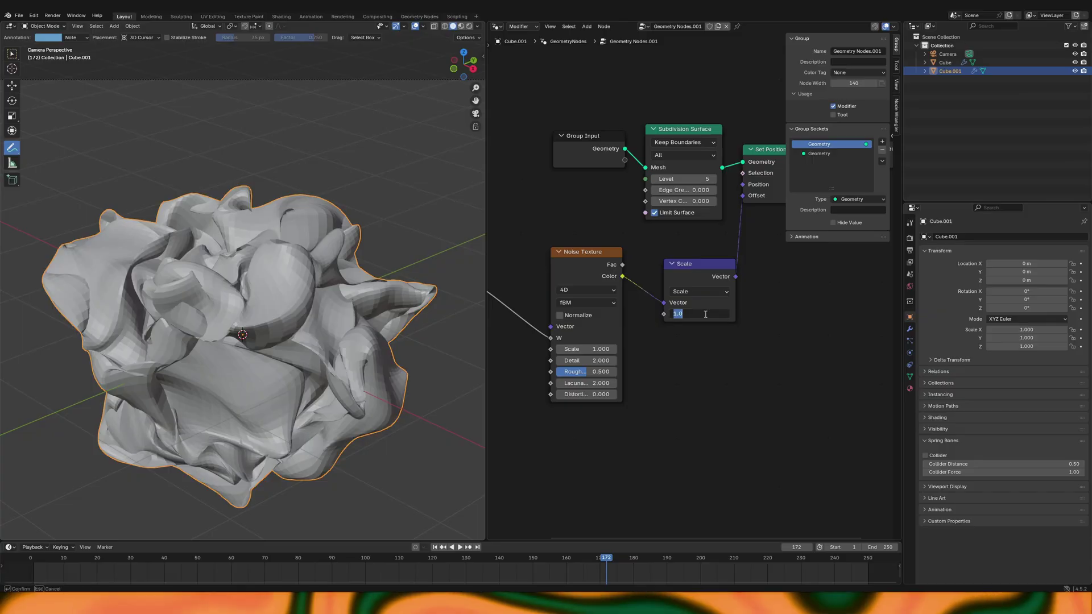
pyautogui.write('0.5')
pyautogui.press('Return')
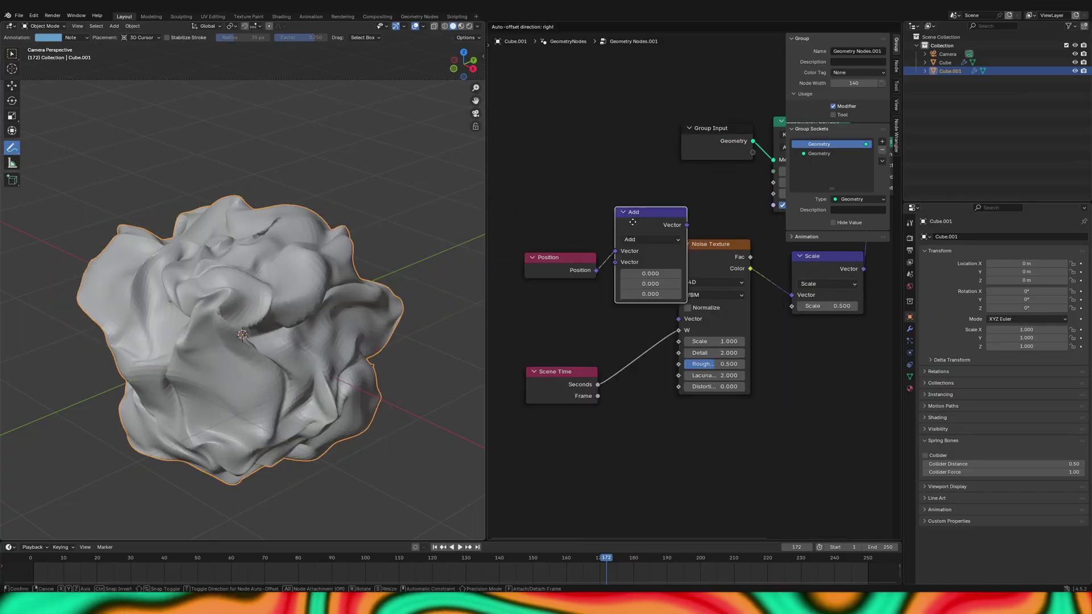
# - Add a vector math node from Position and switch it to Subtract
pyautogui.scroll(2, 575, 213)
pyautogui.moveTo(573, 239); pyautogui.dragTo(528, 408)
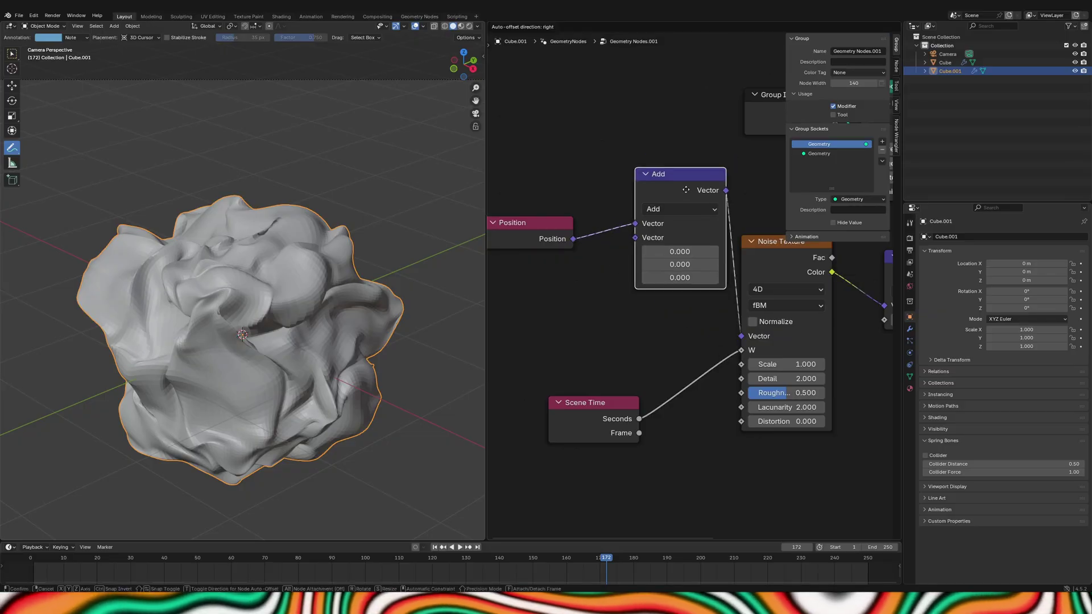
pyautogui.click(657, 226)
pyautogui.moveTo(653, 314); pyautogui.dragTo(546, 314)
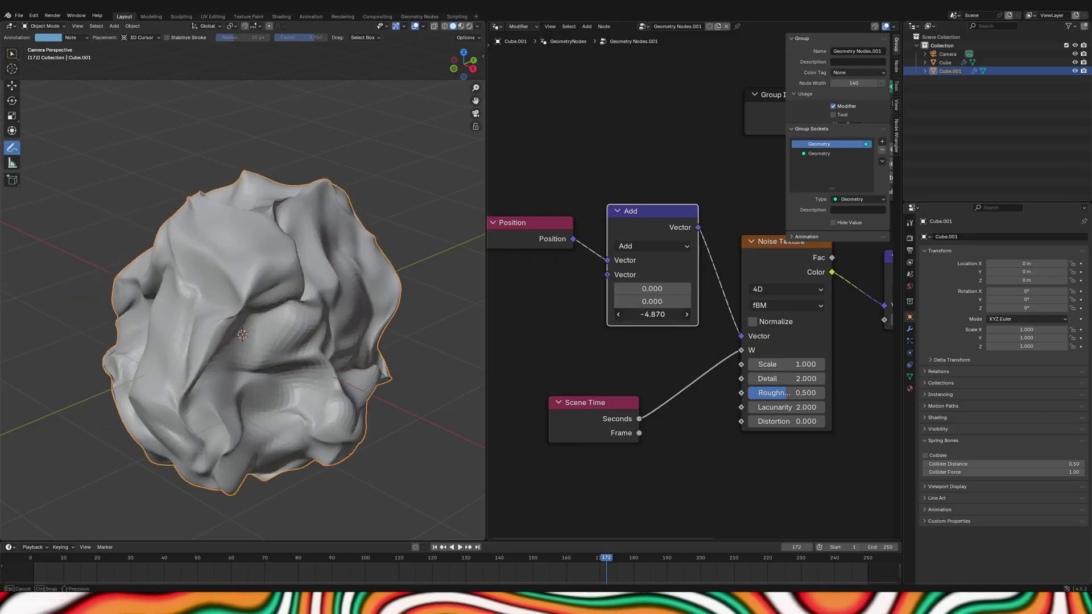
pyautogui.press('Escape')
pyautogui.click(652, 246)
pyautogui.click(648, 294)
# - Route Scene Time Seconds into Subtract through a reroute with a Multiply node inserted
pyautogui.moveTo(586, 469); pyautogui.dragTo(607, 275)
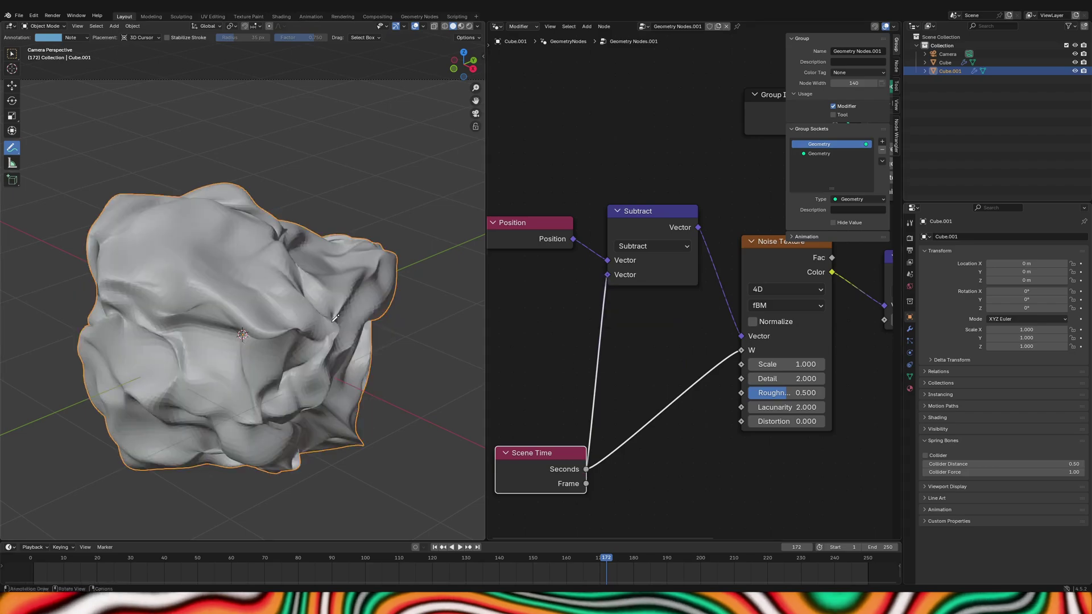
pyautogui.moveTo(222, 293); pyautogui.dragTo(208, 297, button='middle')
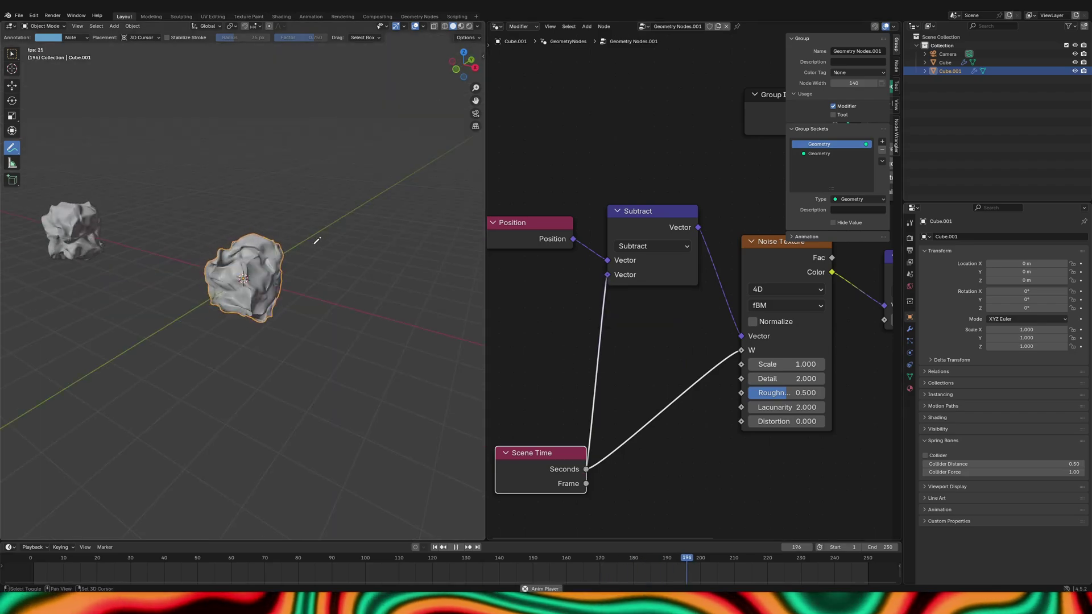
pyautogui.keyDown('shift'); pyautogui.moveTo(533, 407); pyautogui.dragTo(557, 485, button='right'); pyautogui.keyUp('shift')
pyautogui.moveTo(557, 485); pyautogui.dragTo(613, 424, button='middle')
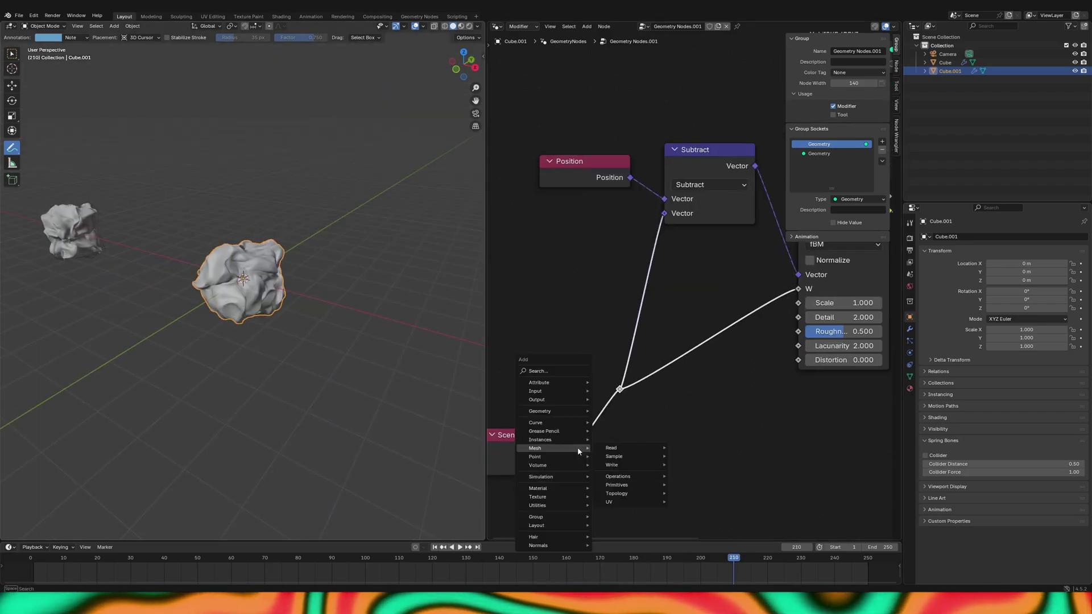
pyautogui.press('Escape')
pyautogui.moveTo(572, 451); pyautogui.dragTo(667, 470)
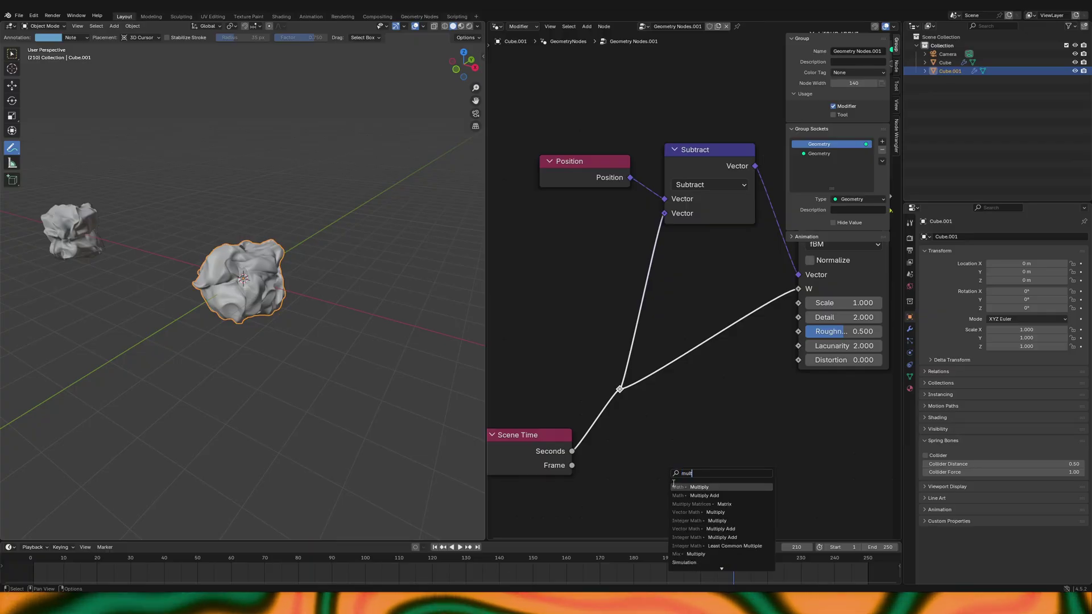
pyautogui.click(673, 483)
pyautogui.click(644, 480)
# - Stop playback, disconnect time from Subtract's second input and keep its Z at 0
pyautogui.scroll(3, 421, 449)
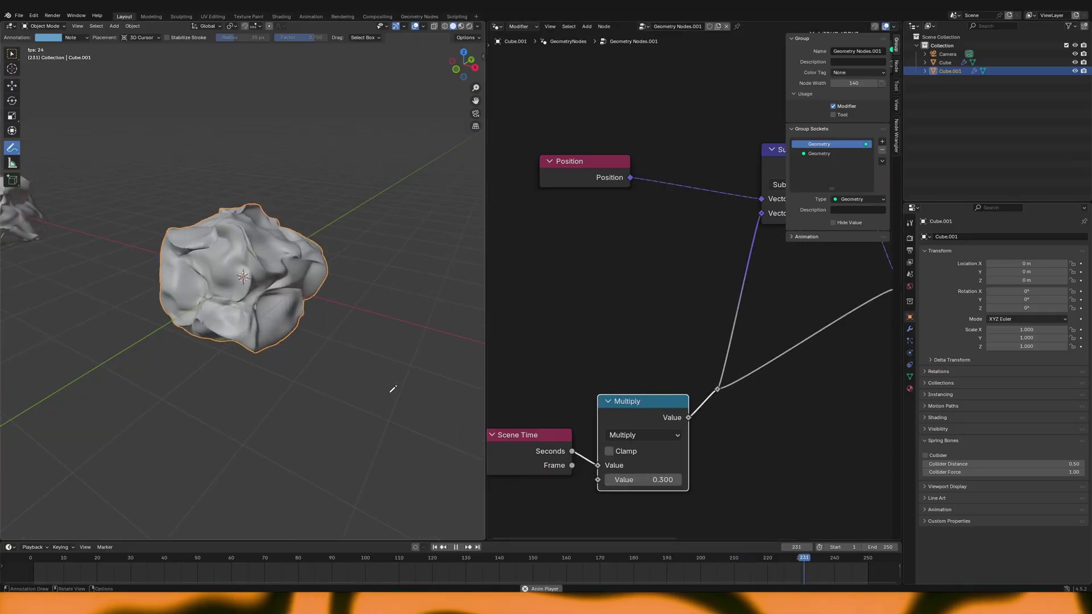
pyautogui.moveTo(745, 372); pyautogui.dragTo(664, 412, button='middle')
pyautogui.press('space')
pyautogui.keyDown('ctrl'); pyautogui.moveTo(663, 321); pyautogui.dragTo(731, 293, button='right'); pyautogui.keyUp('ctrl')
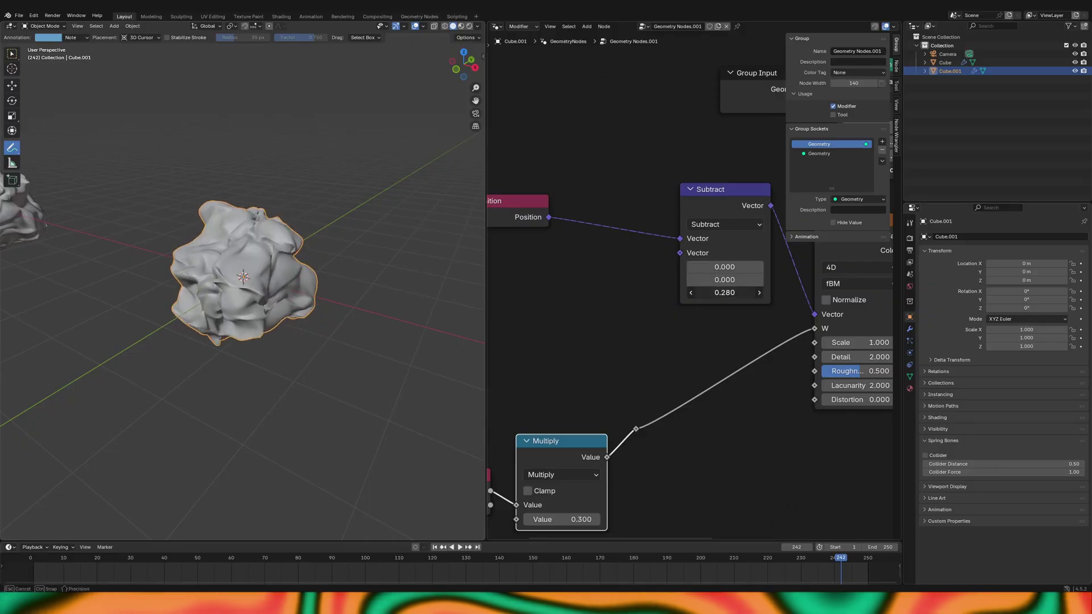
pyautogui.press('Escape')
pyautogui.moveTo(364, 319); pyautogui.dragTo(434, 323, button='middle')
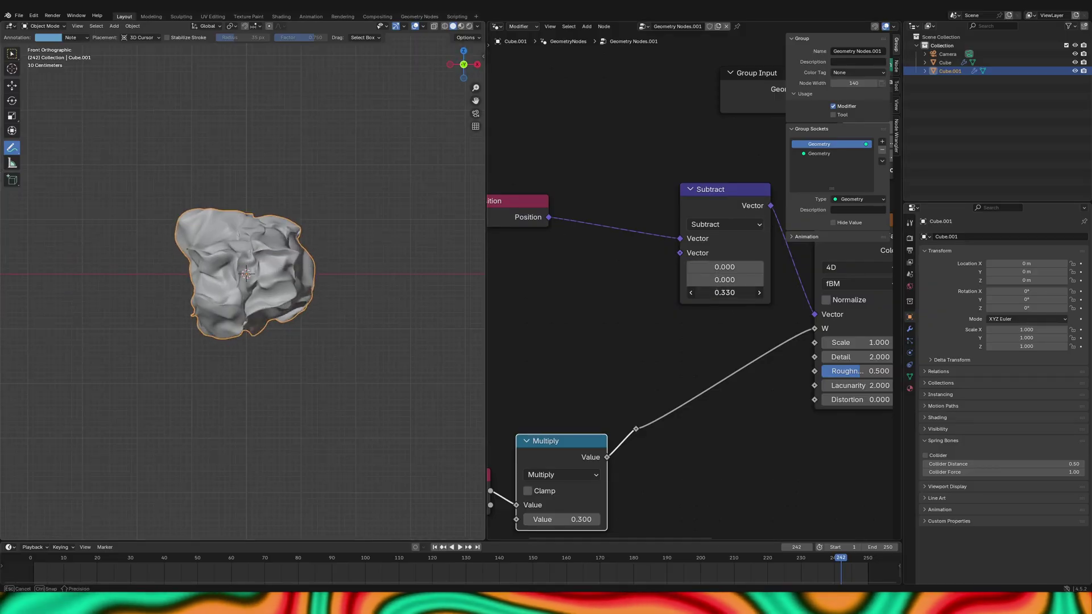
pyautogui.press('Escape')
# - Keep the Noise Texture Scale at 1.000 and frame the selected objects
pyautogui.moveTo(727, 280); pyautogui.dragTo(555, 302, button='middle')
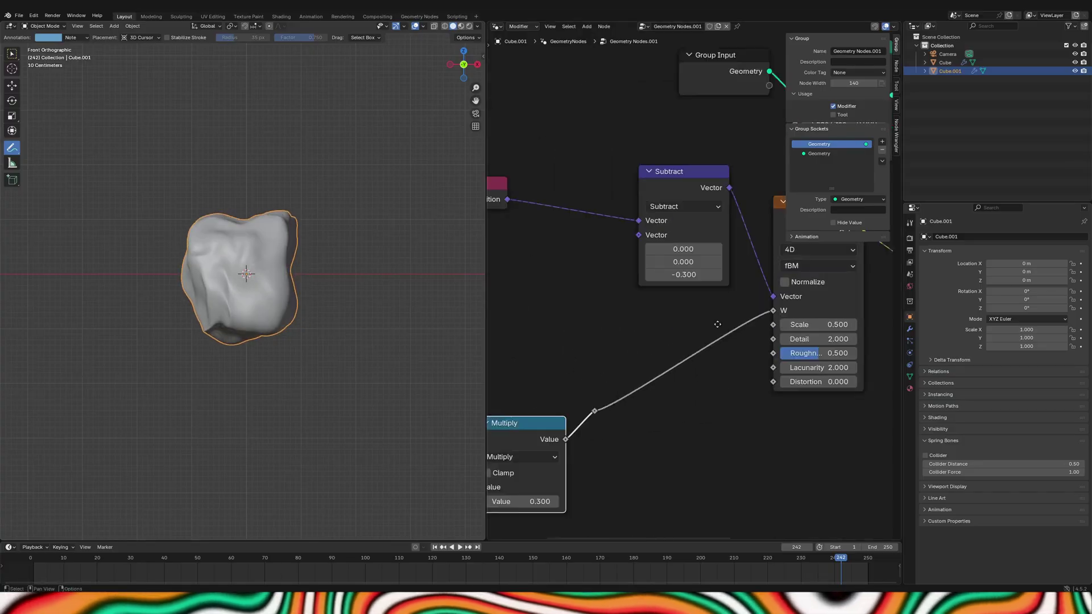
pyautogui.click(666, 364)
pyautogui.press('Escape')
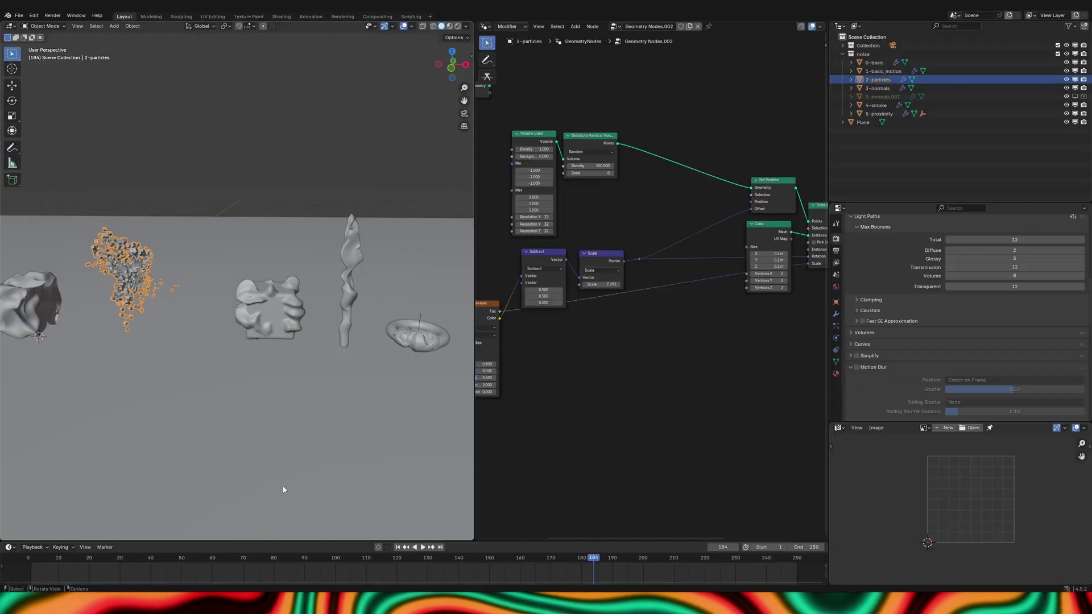
pyautogui.press('KP_Decimal')
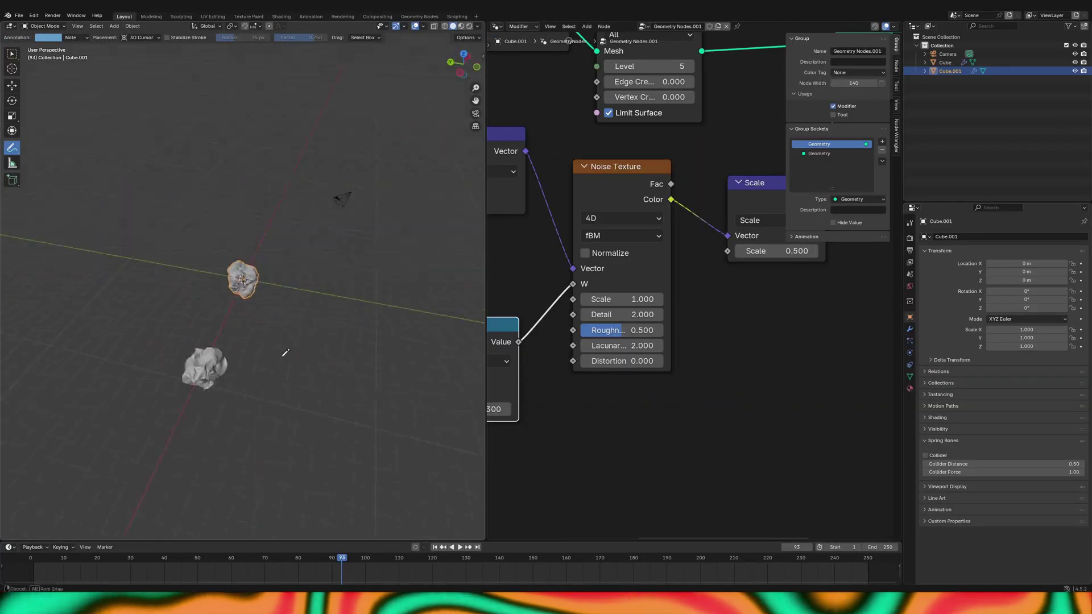
# - Add a Volume Cube node to the Cube.002 tree and position it
pyautogui.write('volume c')
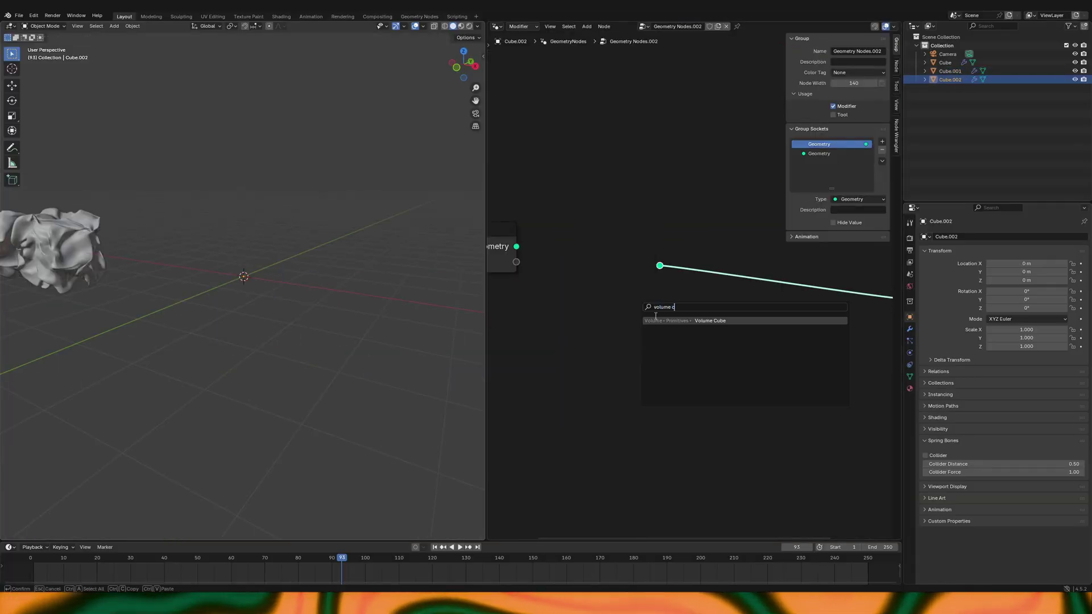
pyautogui.click(656, 318)
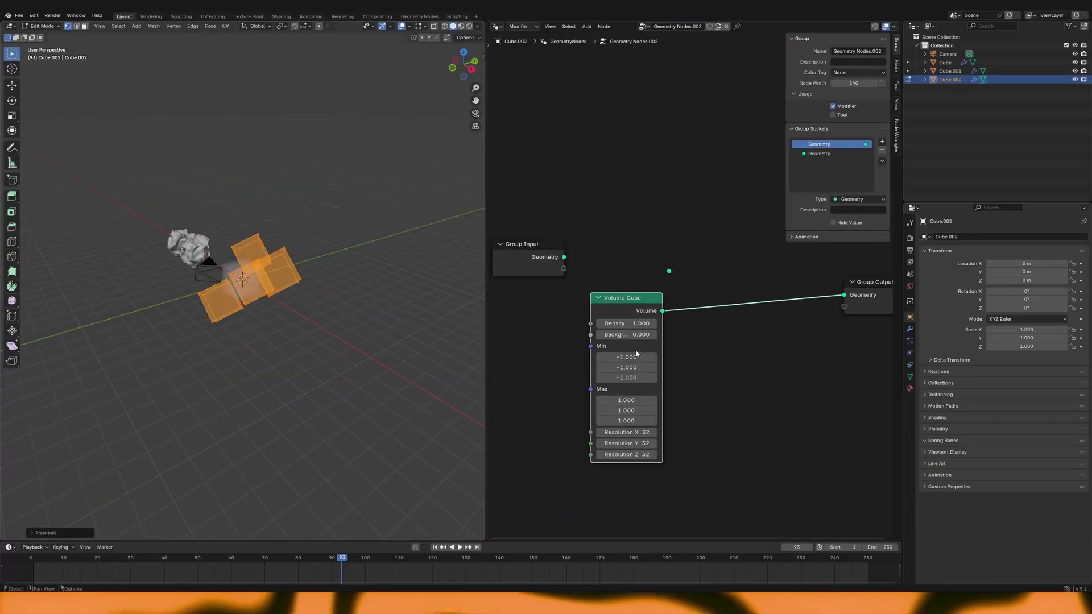
pyautogui.scroll(3, 637, 353)
pyautogui.moveTo(634, 276); pyautogui.dragTo(664, 291)
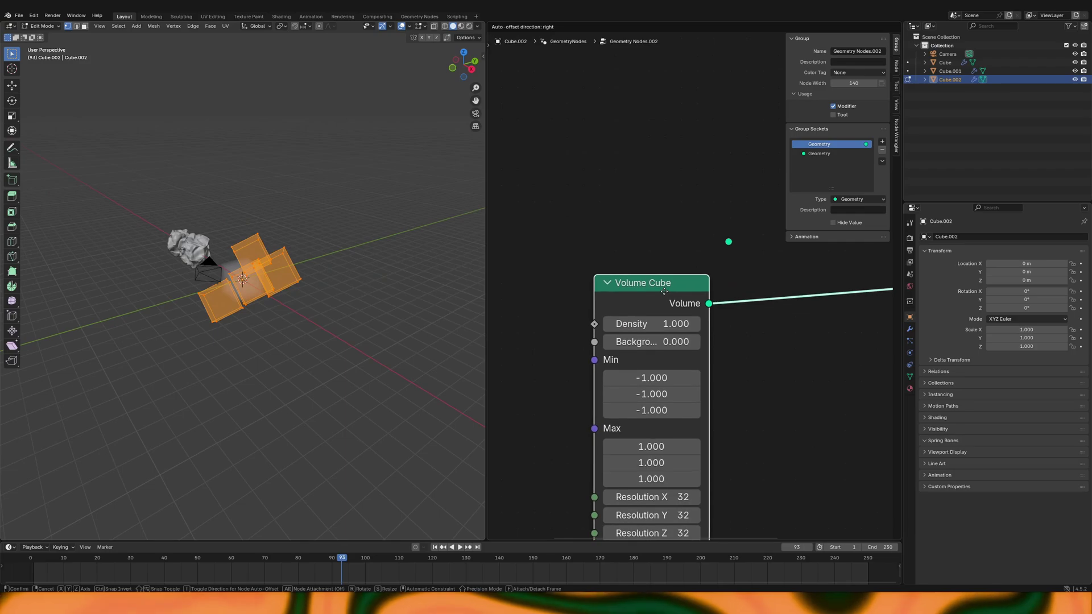
pyautogui.press('Tab')
# - Insert Distribute Points in Volume before the output and raise its Density
pyautogui.scroll(5, 237, 291)
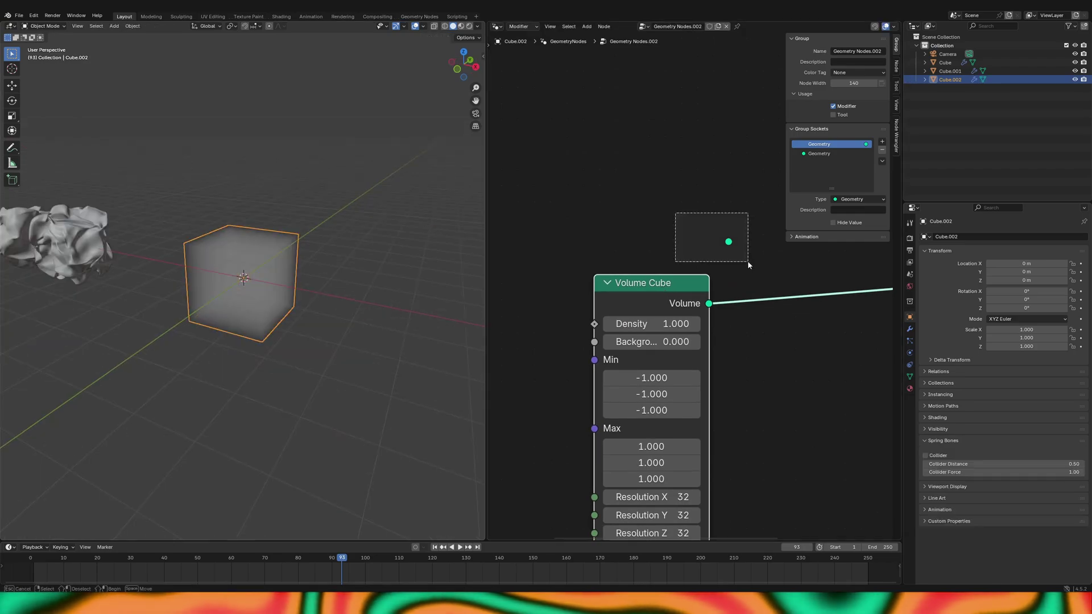
pyautogui.scroll(-3, 637, 294)
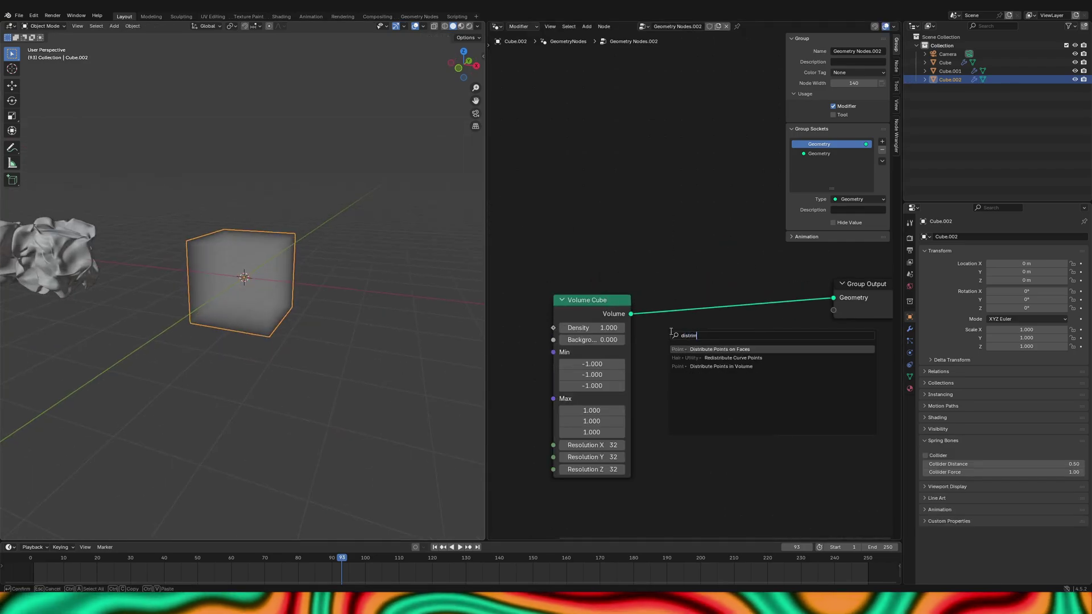
pyautogui.click(705, 357)
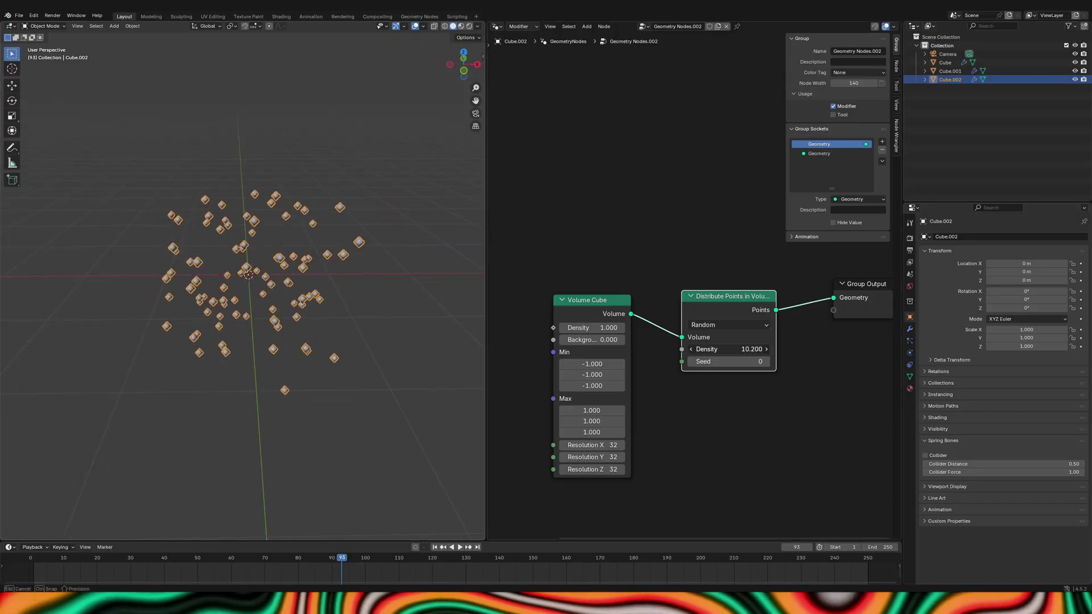
pyautogui.moveTo(728, 349); pyautogui.dragTo(785, 350)
# - Set the point Density to 100
pyautogui.write('100')
pyautogui.press('Return')
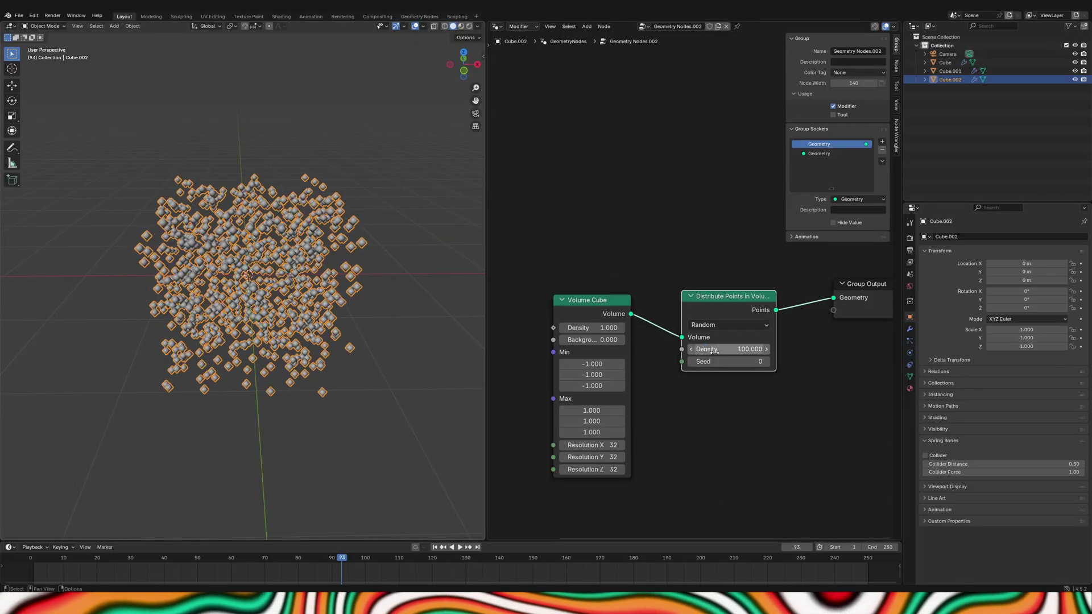
pyautogui.moveTo(244, 273); pyautogui.dragTo(170, 267, button='middle')
pyautogui.press('Home')
# - Add a Noise Texture driven by Scene Time, feeding Color through Scale into Set Position Offset
pyautogui.hotkey('shift', 'a')
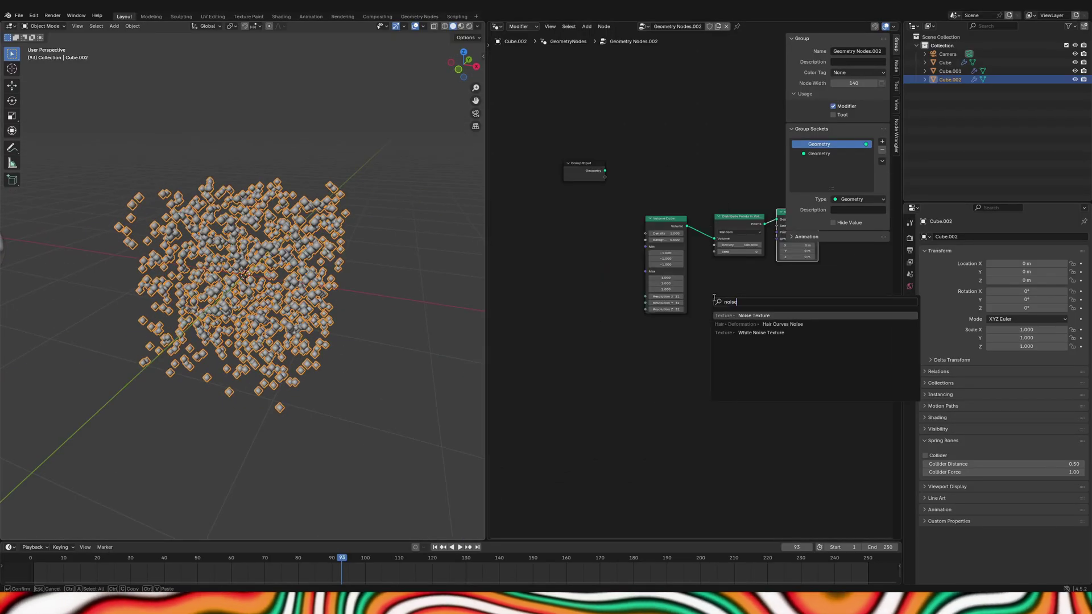
pyautogui.write('noise')
pyautogui.press('Return')
pyautogui.click(708, 258)
pyautogui.scroll(2, 708, 258)
pyautogui.hotkey('shift', 'a')
pyautogui.moveTo(685, 325); pyautogui.dragTo(703, 322)
pyautogui.moveTo(774, 282); pyautogui.dragTo(569, 344, button='middle')
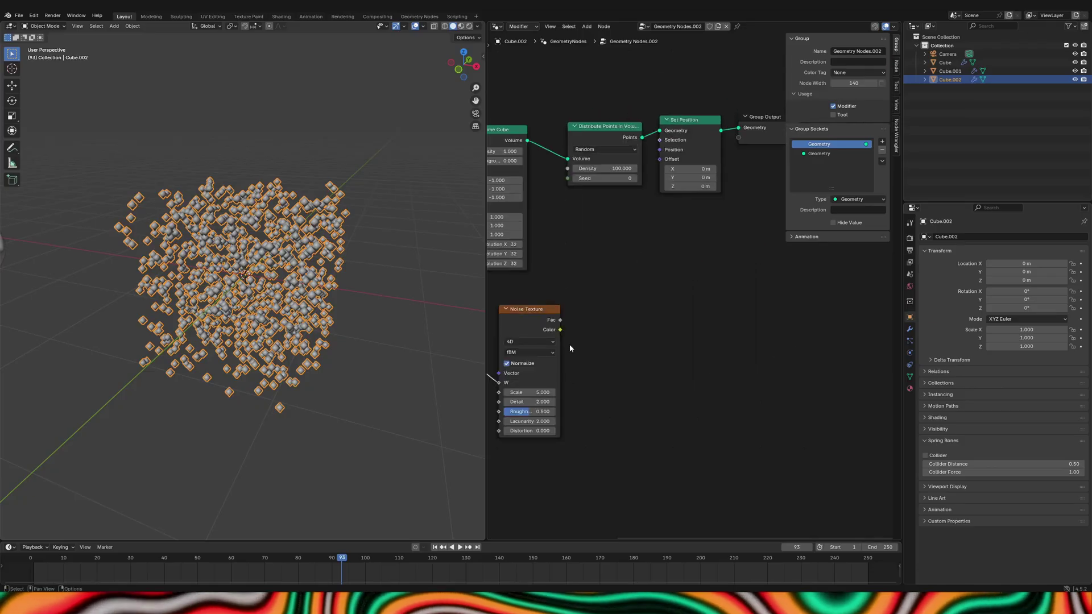
pyautogui.press('n')
pyautogui.moveTo(561, 330); pyautogui.dragTo(572, 335)
pyautogui.moveTo(669, 192); pyautogui.dragTo(663, 162)
pyautogui.press('space')
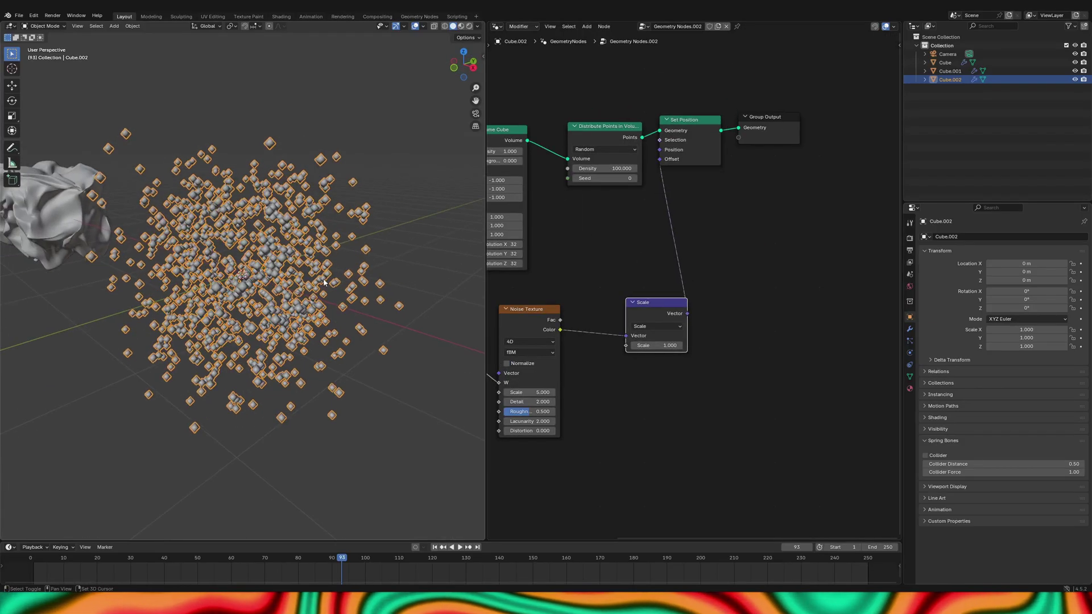
# - Set the Noise Texture Scale to 1 and watch the drifting points
pyautogui.moveTo(537, 392); pyautogui.dragTo(514, 392)
pyautogui.moveTo(461, 364); pyautogui.dragTo(398, 341, button='middle')
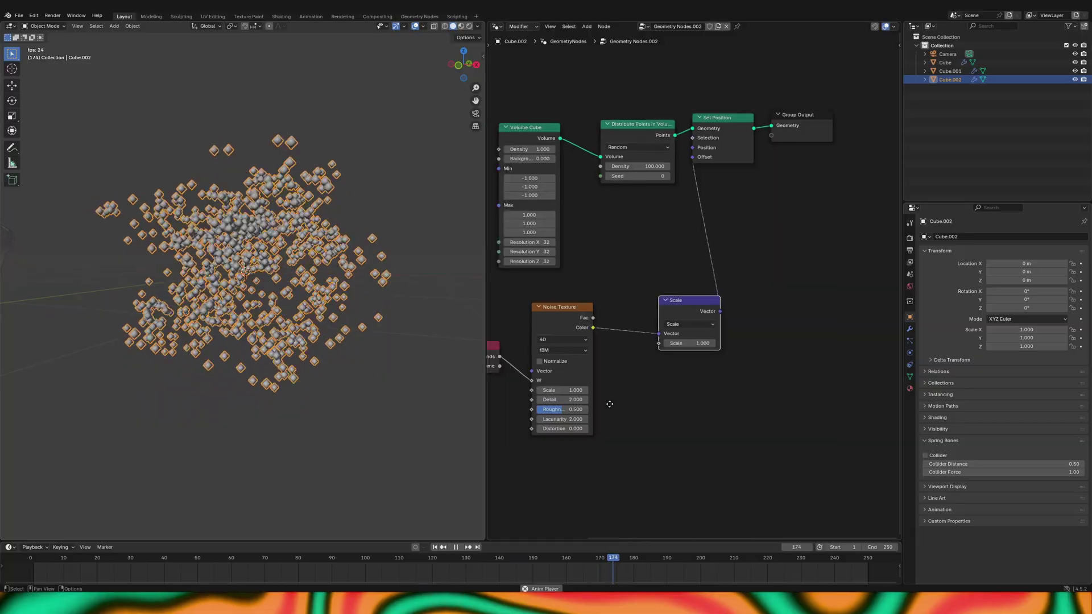
pyautogui.press('space')
pyautogui.moveTo(569, 296); pyautogui.dragTo(739, 251, button='middle')
pyautogui.scroll(4, 739, 251)
# - Insert a Multiply node of 0.2 on the Seconds-to-W link
pyautogui.click(730, 254)
pyautogui.click(745, 257)
pyautogui.click(723, 267)
pyautogui.press('space')
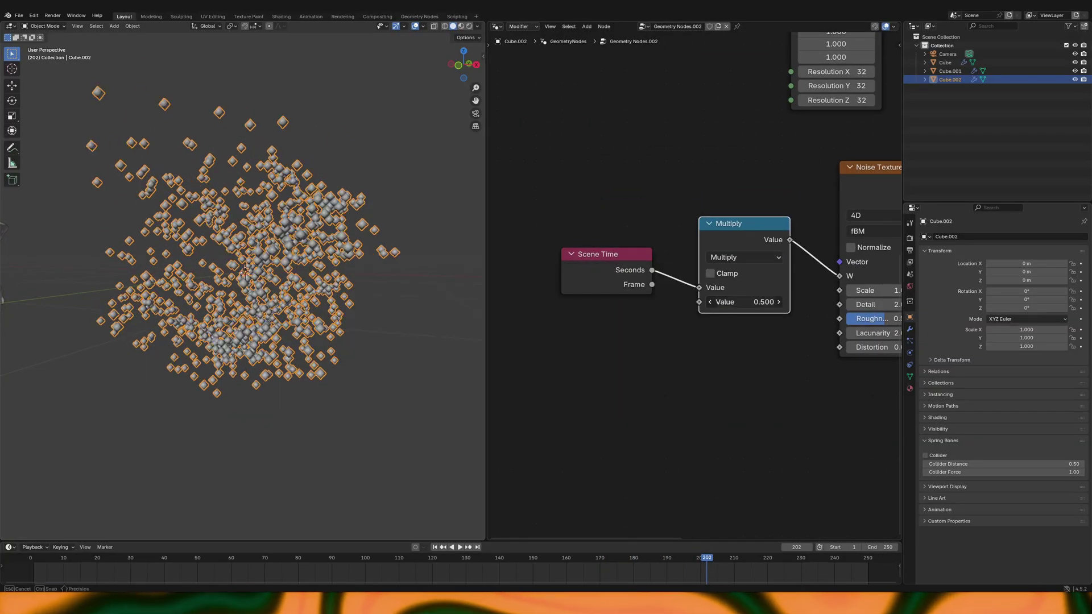
pyautogui.doubleClick(743, 302)
pyautogui.write('0.2')
pyautogui.press('Return')
# - Change the Multiply value to 0.33 and replay the animation
pyautogui.moveTo(724, 339); pyautogui.dragTo(563, 341, button='middle')
pyautogui.press('space')
pyautogui.moveTo(398, 279); pyautogui.dragTo(462, 276, button='middle')
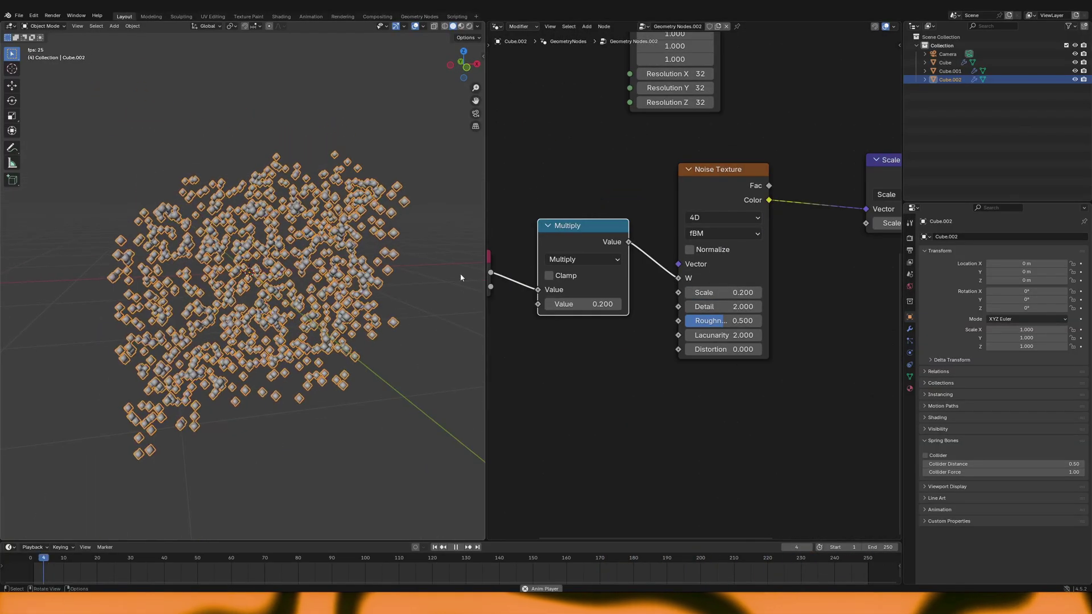
pyautogui.press('space')
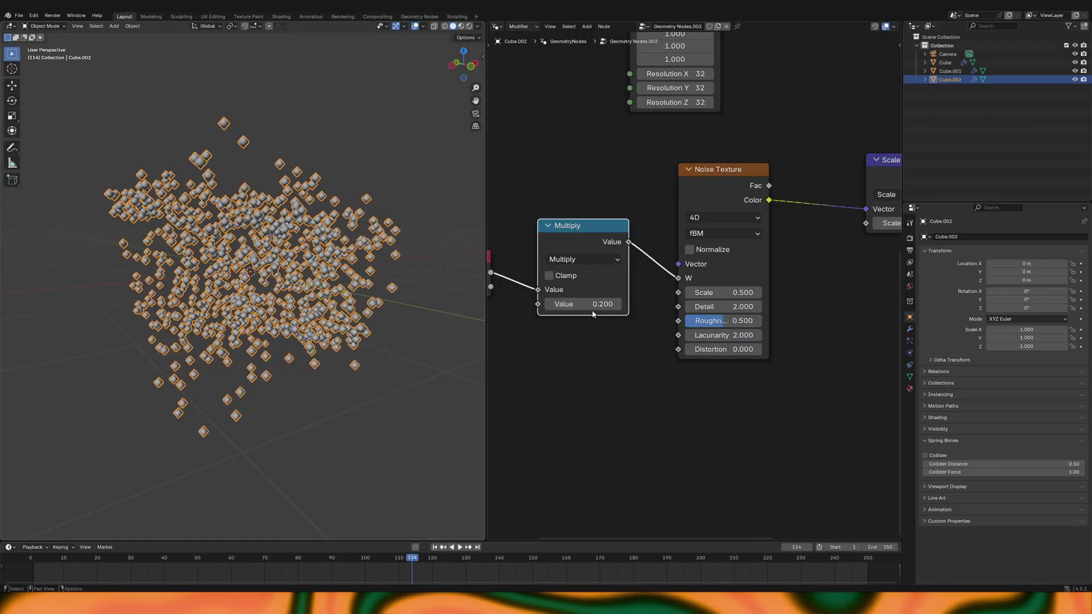
pyautogui.write('0.33')
pyautogui.press('Return')
pyautogui.moveTo(831, 321); pyautogui.dragTo(755, 321, button='middle')
pyautogui.press('space')
pyautogui.scroll(-3, 755, 321)
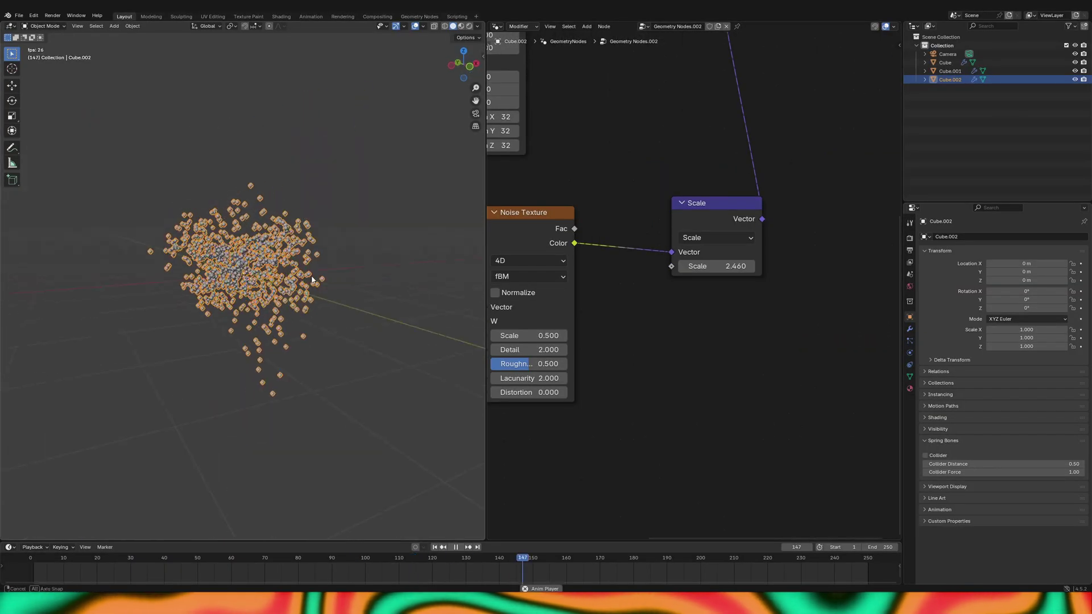
pyautogui.scroll(-2, 727, 266)
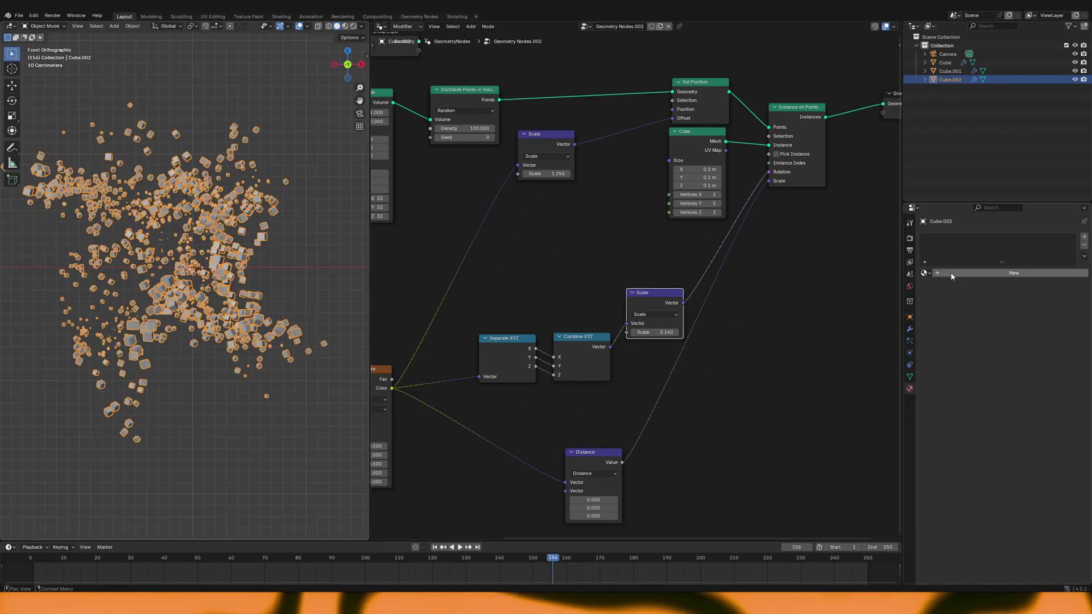
# - Create a new material and move the Distribute Points and Set Position nodes up-right
pyautogui.click(967, 272)
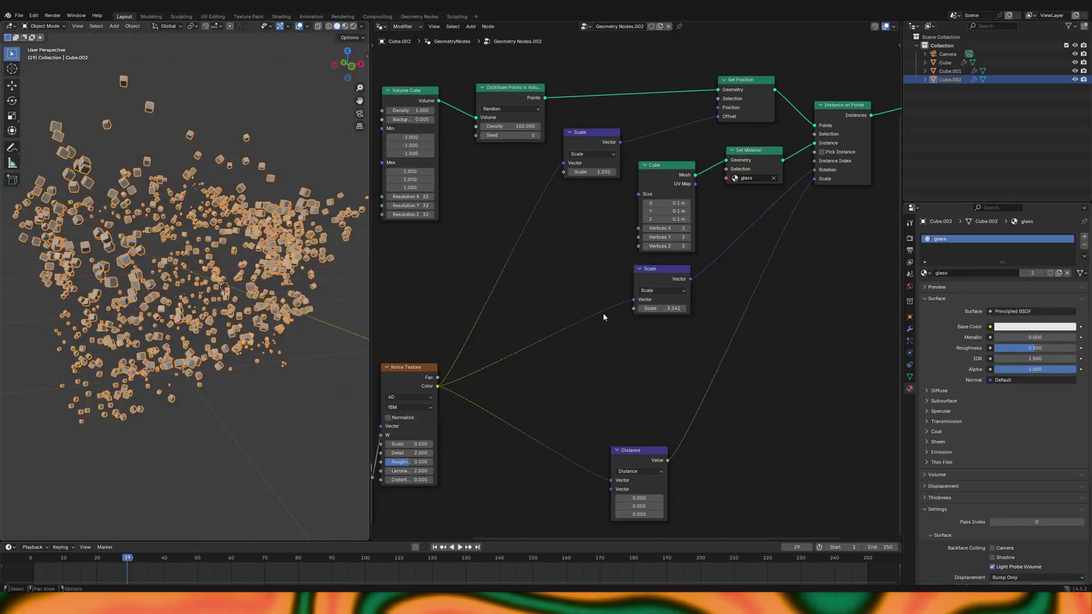
pyautogui.hotkey('ctrl', 'space')
pyautogui.moveTo(412, 205); pyautogui.dragTo(538, 157)
pyautogui.moveTo(597, 176); pyautogui.dragTo(595, 164)
pyautogui.hotkey('ctrl', 'space')
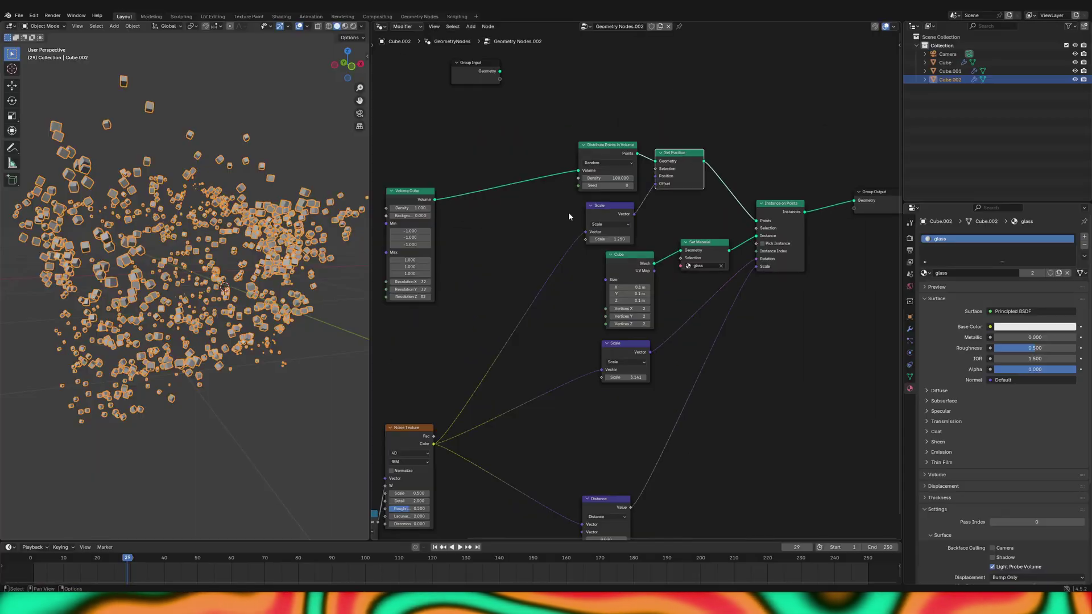
# - Set the lower Scale node's value to 3.141
pyautogui.scroll(2, 579, 370)
pyautogui.keyDown('shift'); pyautogui.click(532, 398); pyautogui.keyUp('shift')
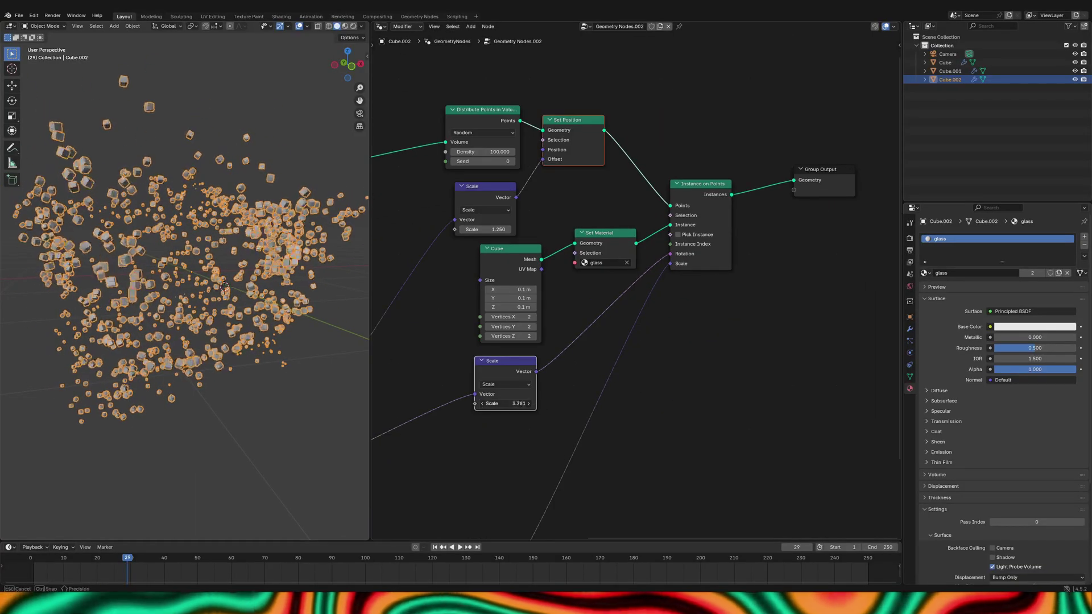
pyautogui.moveTo(508, 403); pyautogui.dragTo(489, 404)
pyautogui.scroll(-5, 616, 411)
pyautogui.hscroll(-3, 616, 411)
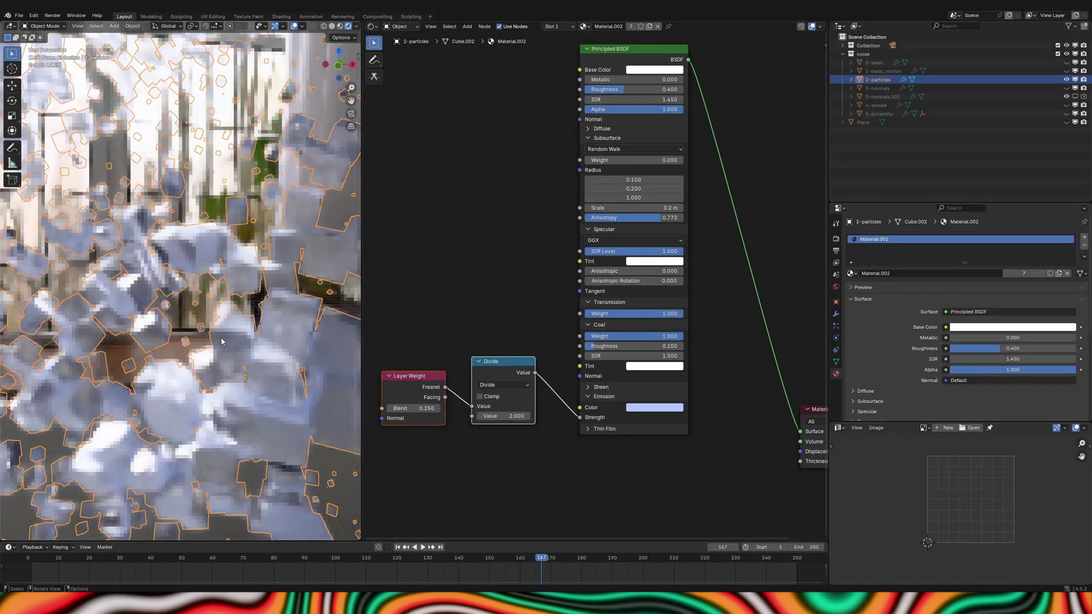
# - Preview the Divide output, then reconnect Principled BSDF to the Surface output
pyautogui.moveTo(188, 341); pyautogui.dragTo(227, 319, button='middle')
pyautogui.keyDown('ctrl'); pyautogui.keyDown('shift'); pyautogui.click(503, 361); pyautogui.keyUp('shift'); pyautogui.keyUp('ctrl')
pyautogui.scroll(2, 535, 405)
pyautogui.keyDown('ctrl'); pyautogui.keyDown('shift'); pyautogui.click(535, 405); pyautogui.keyUp('shift'); pyautogui.keyUp('ctrl')
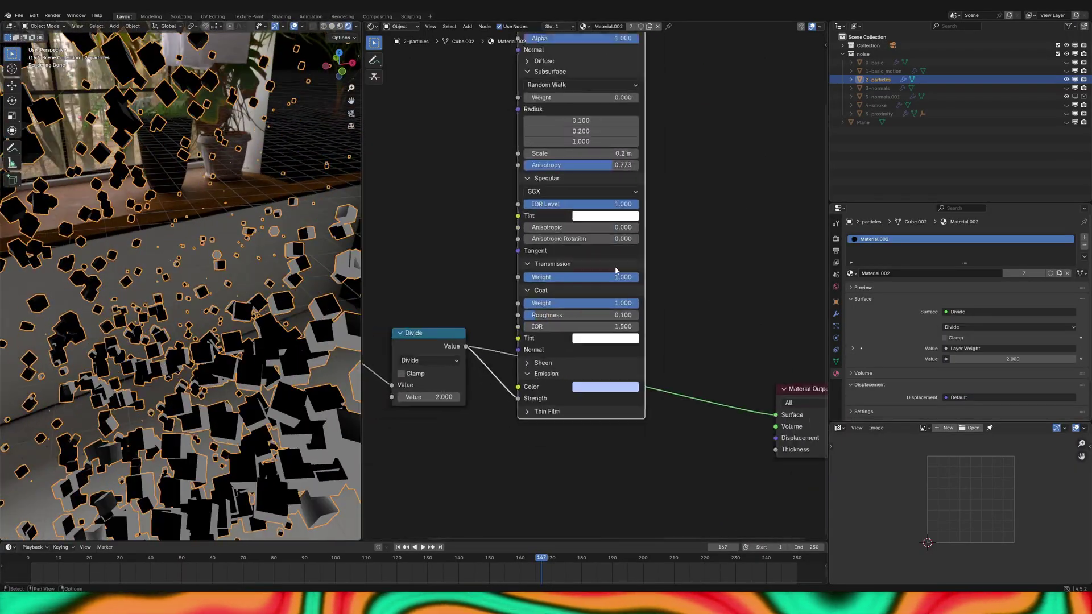
# - Adjust the Principled BSDF Emission colour and collapse the Coat panel
pyautogui.scroll(2, 535, 405)
pyautogui.click(519, 281)
pyautogui.scroll(-2, 514, 260)
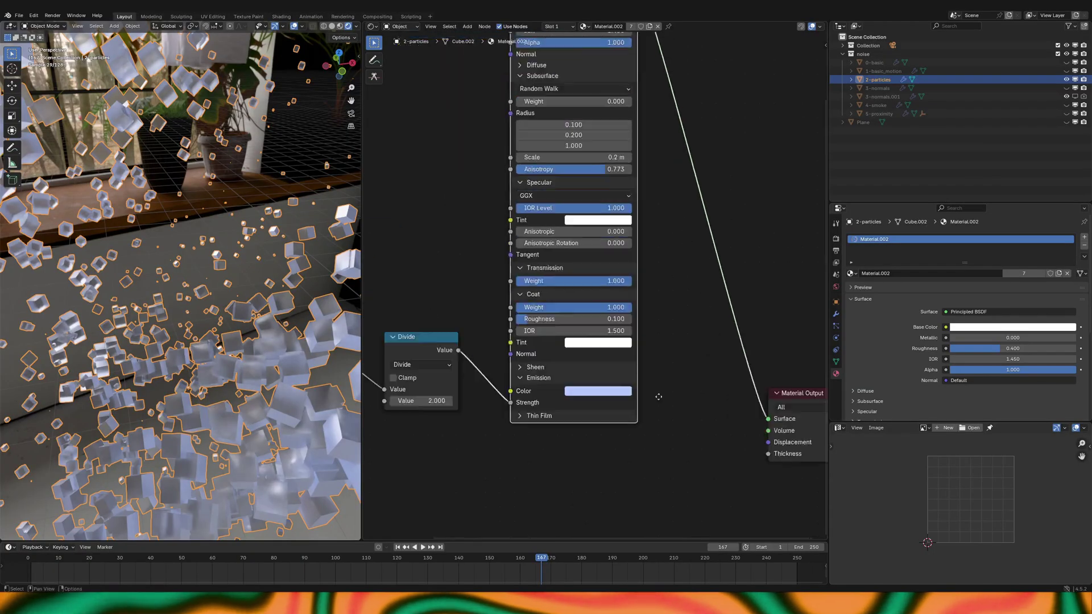
pyautogui.click(522, 349)
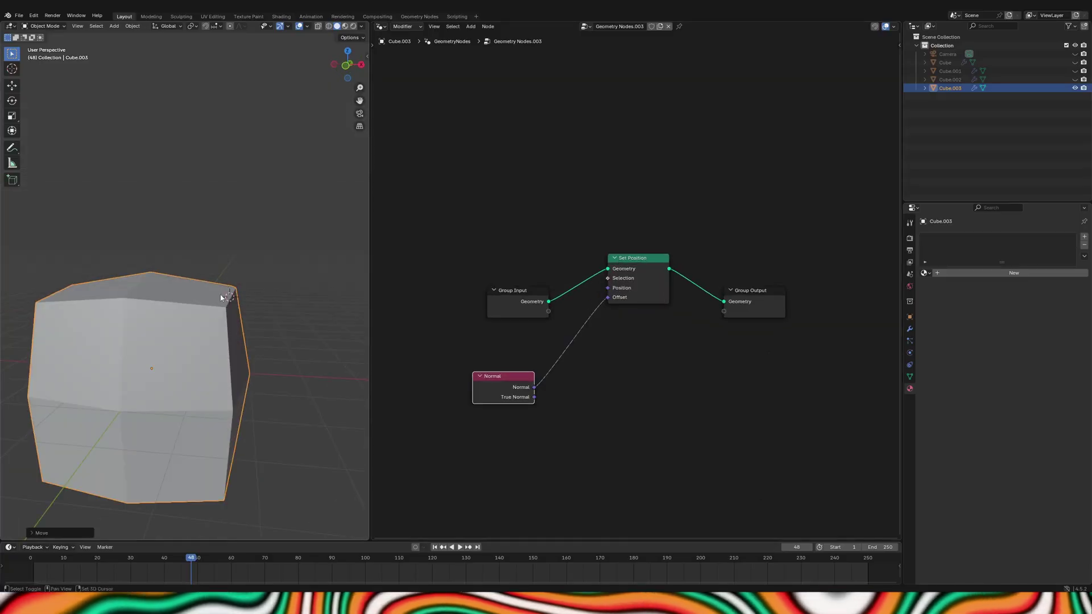
# - Insert a vector Scale node on the Normal link and raise the offset strength to inflate the cube
pyautogui.press('g')
pyautogui.keyDown('alt'); pyautogui.moveTo(203, 226); pyautogui.dragTo(214, 324, button='middle'); pyautogui.keyUp('alt')
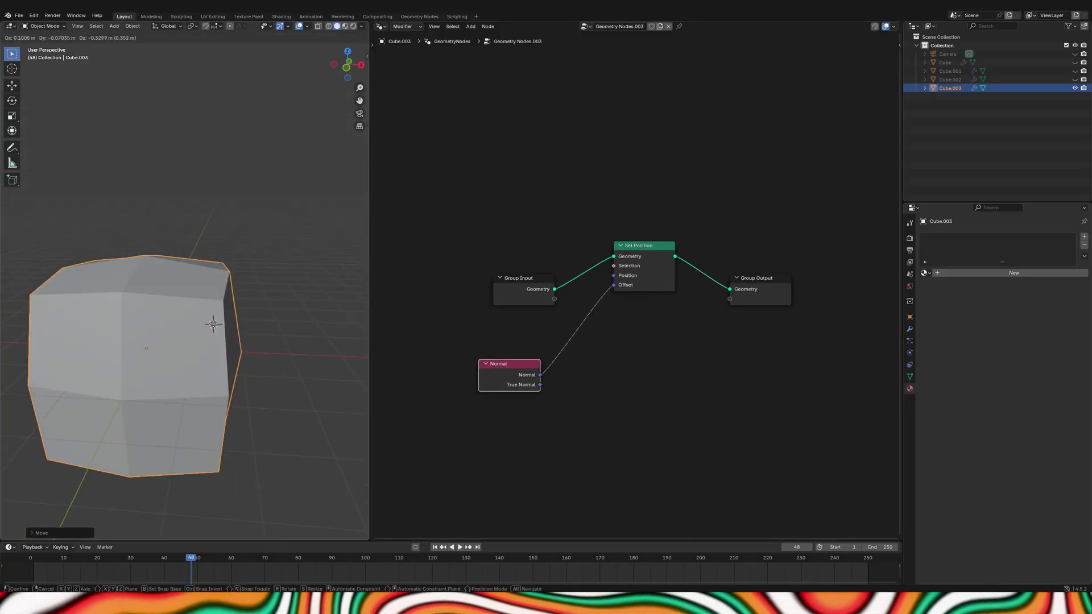
pyautogui.press('Return')
pyautogui.moveTo(589, 382); pyautogui.dragTo(608, 382)
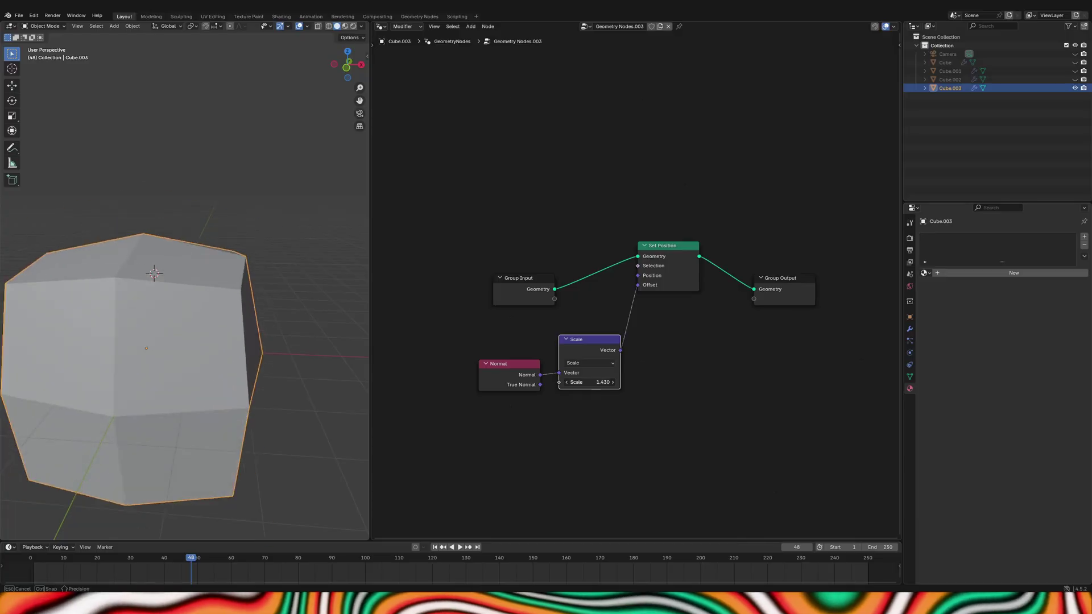
# - Add a Suzanne mesh and copy the noise modifier onto it, keeping offset Scale at 1.000
pyautogui.hotkey('shift', 'a')
pyautogui.hotkey('ctrl', 'l')
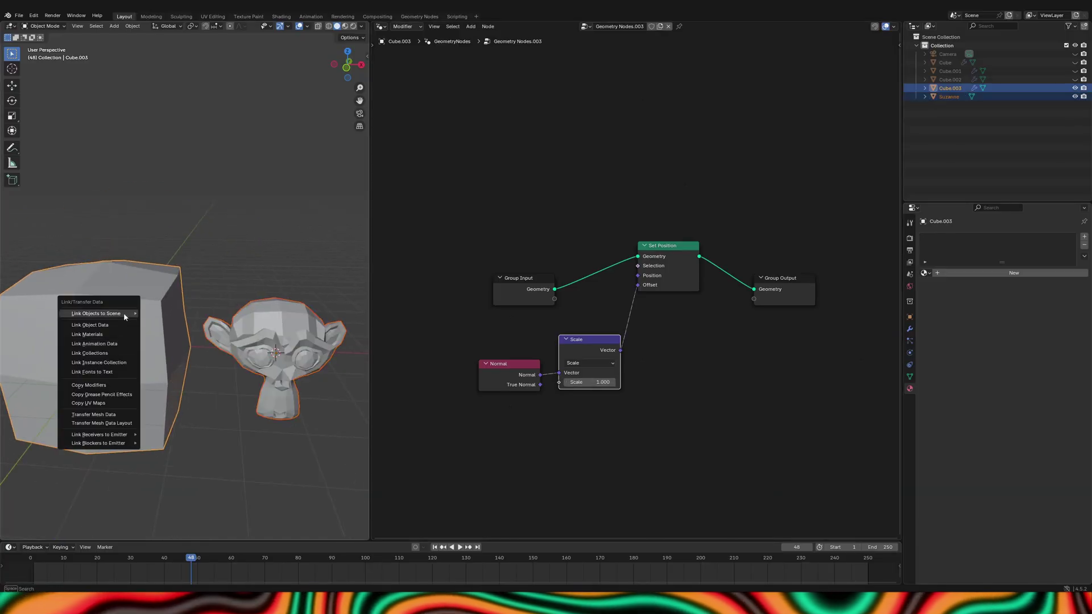
pyautogui.click(89, 385)
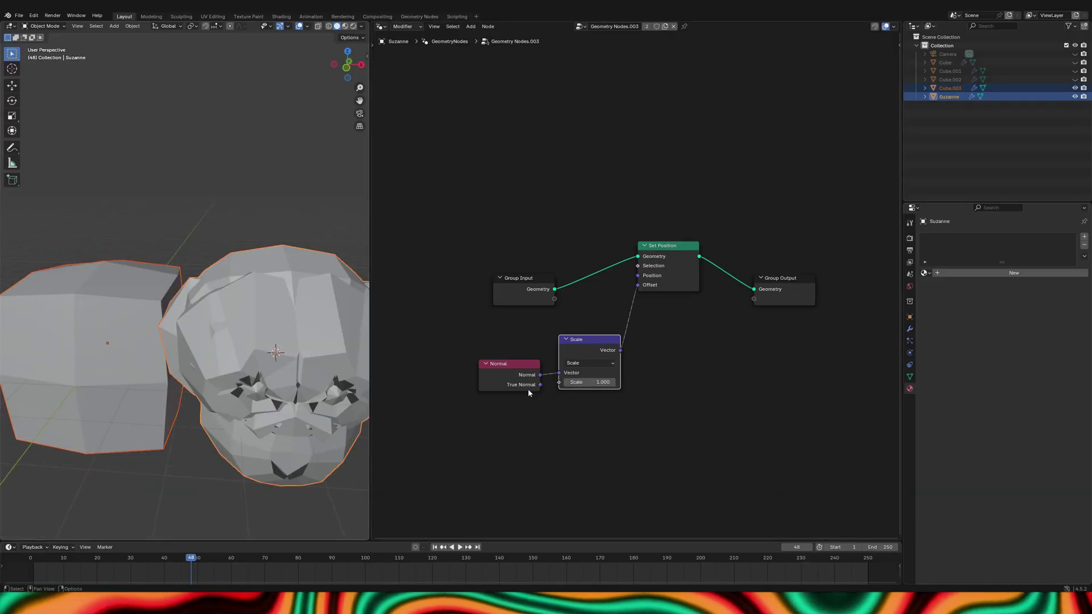
pyautogui.moveTo(590, 382); pyautogui.dragTo(569, 382)
pyautogui.press('Escape')
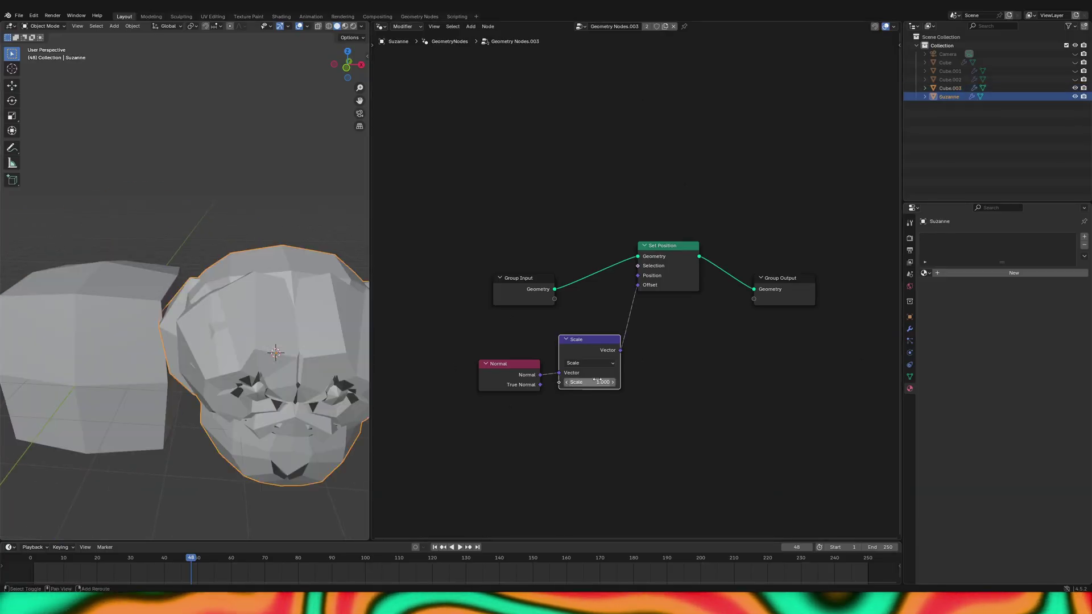
# - Add a Noise Texture node with Scale 0.7 to the tree
pyautogui.moveTo(497, 383); pyautogui.dragTo(606, 313, button='middle')
pyautogui.hotkey('shift', 'a')
pyautogui.write('noise')
pyautogui.press('Return')
pyautogui.click(576, 416)
pyautogui.click(576, 417)
pyautogui.write('0.7')
pyautogui.press('Return')
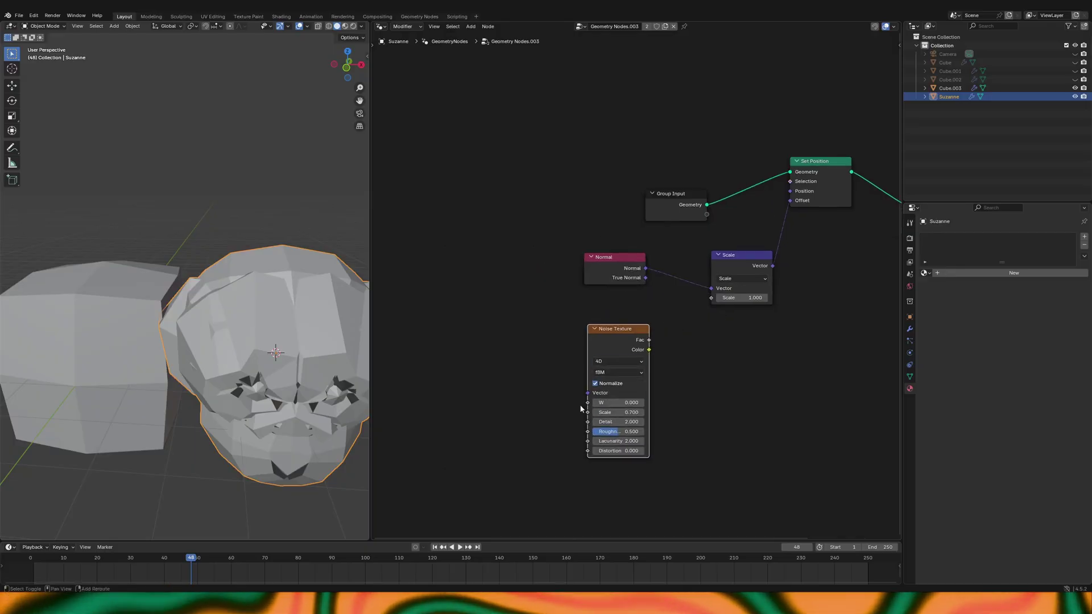
# - Multiply Scene Time into the noise W input and connect the noise Fac output onward
pyautogui.press('BackSpace')
pyautogui.write('multiply')
pyautogui.press('Return')
pyautogui.scroll(2, 625, 341)
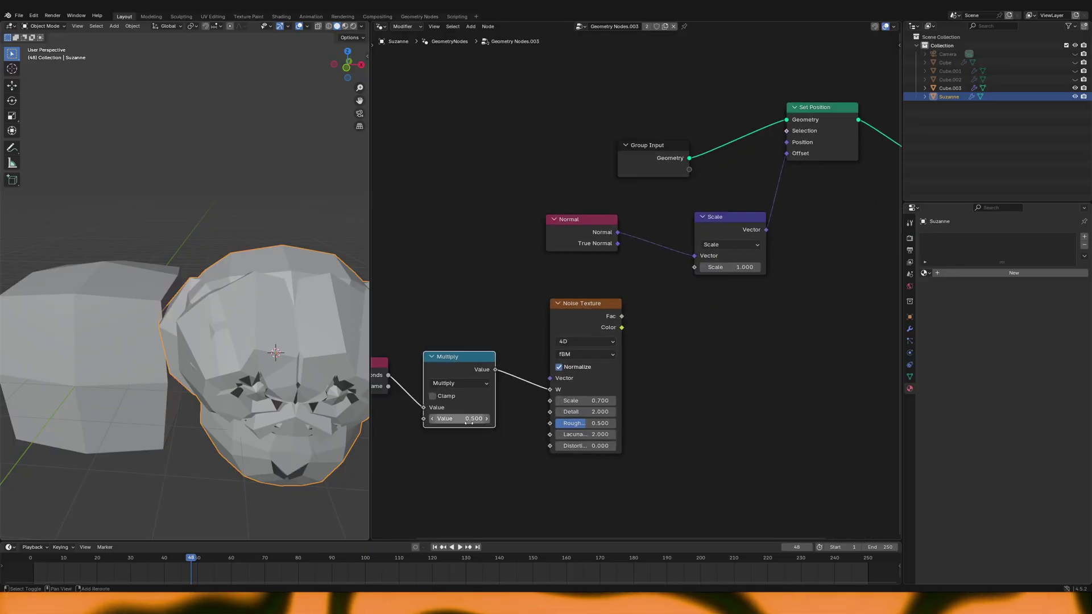
pyautogui.moveTo(602, 328); pyautogui.dragTo(675, 280)
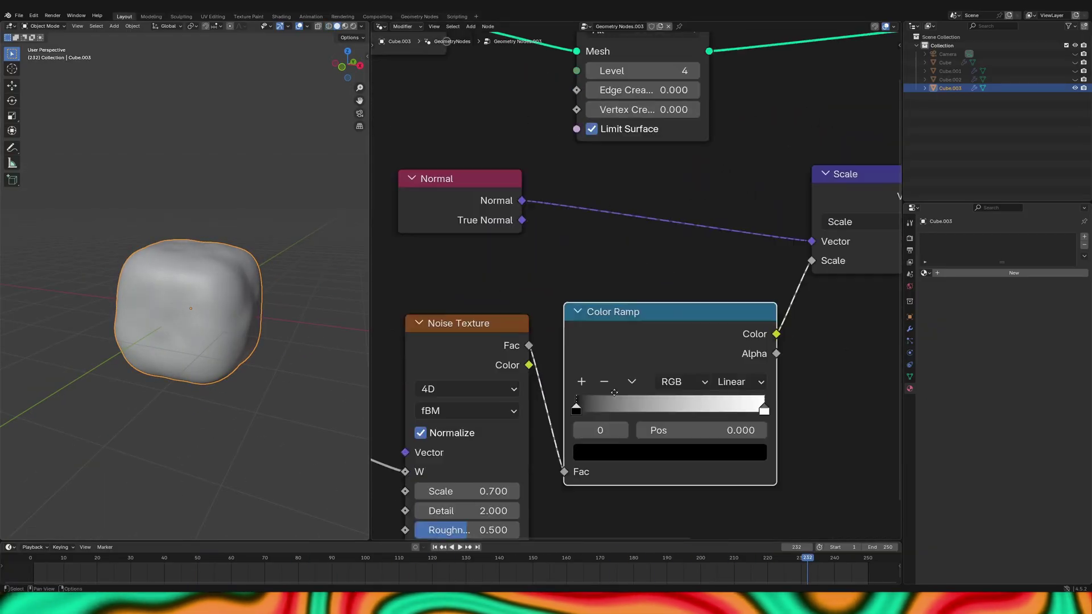
# - Move the Color Ramp stops to about 0.4 and 0.600, annotating the noise cutoff
pyautogui.scroll(3, 637, 244)
pyautogui.moveTo(637, 245); pyautogui.dragTo(496, 190, button='middle')
pyautogui.moveTo(585, 361); pyautogui.dragTo(731, 227)
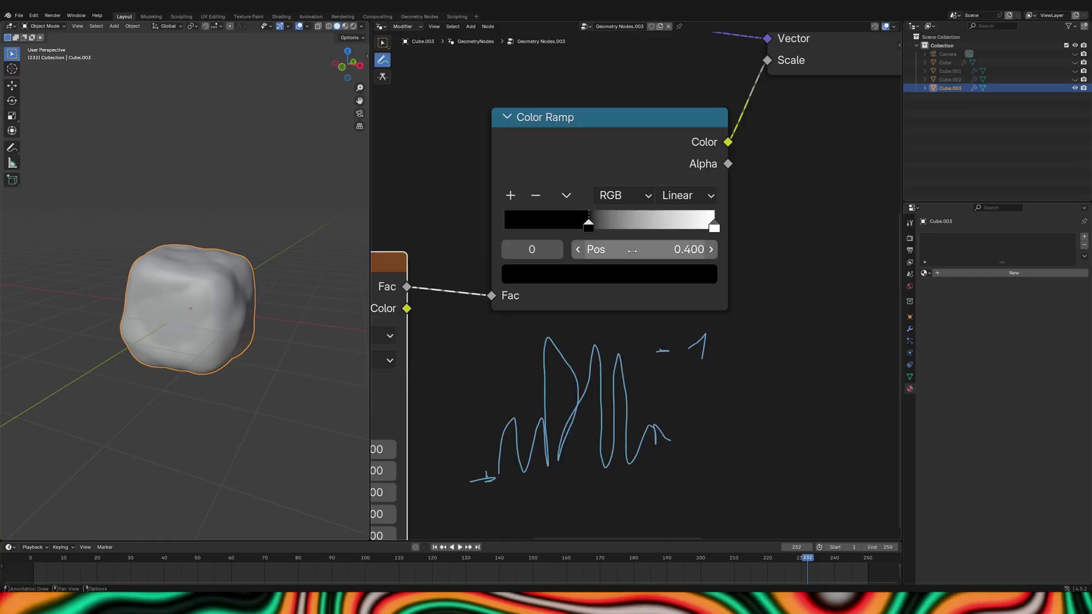
pyautogui.moveTo(510, 368); pyautogui.dragTo(650, 354)
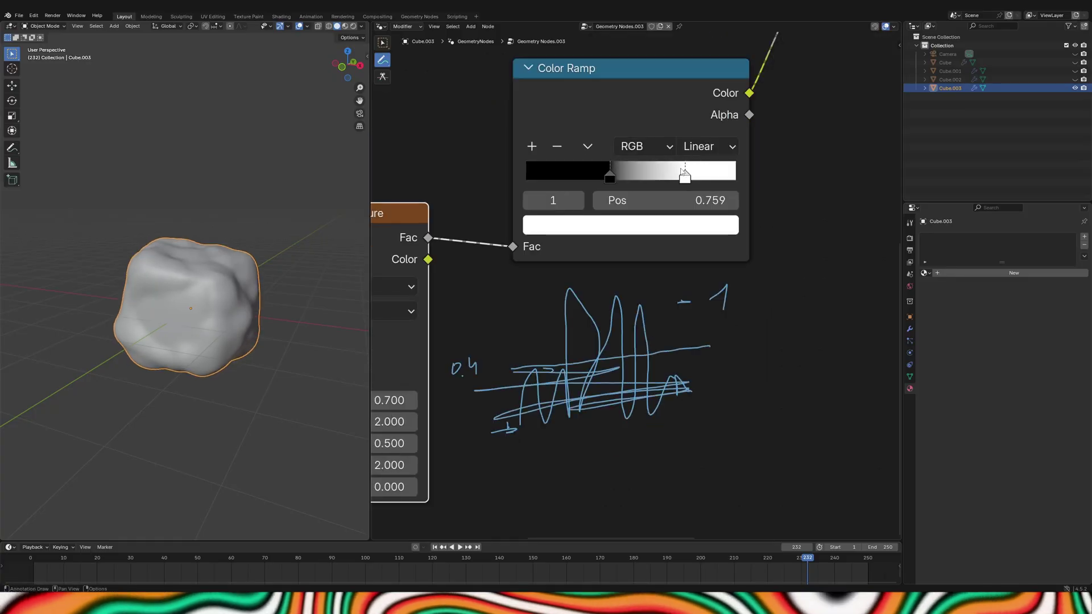
pyautogui.moveTo(684, 170); pyautogui.dragTo(657, 174)
pyautogui.scroll(-4, 657, 174)
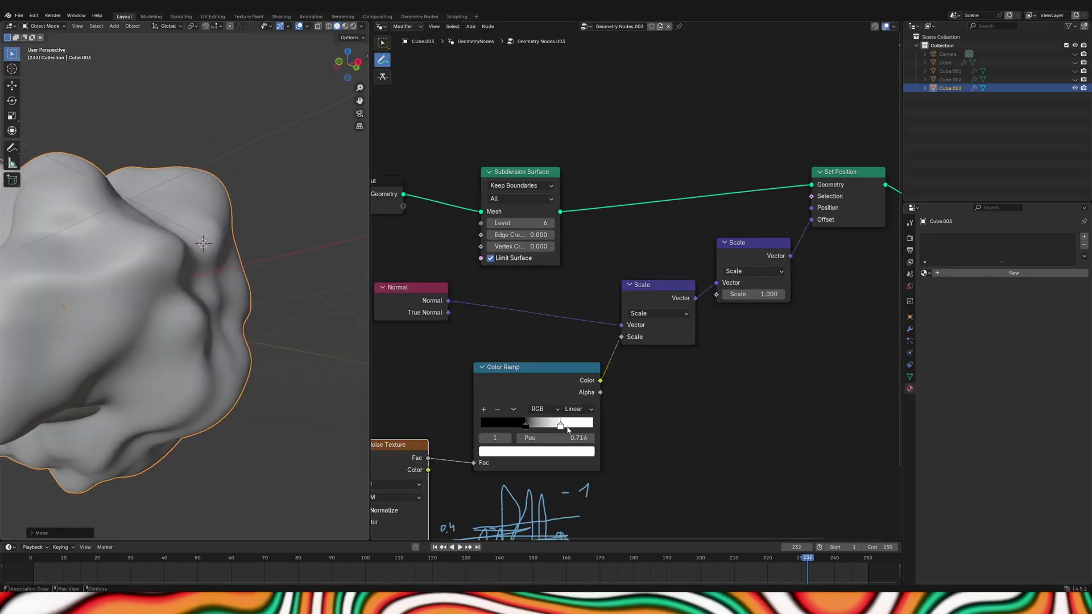
pyautogui.moveTo(567, 428); pyautogui.dragTo(555, 429)
pyautogui.scroll(2, 523, 372)
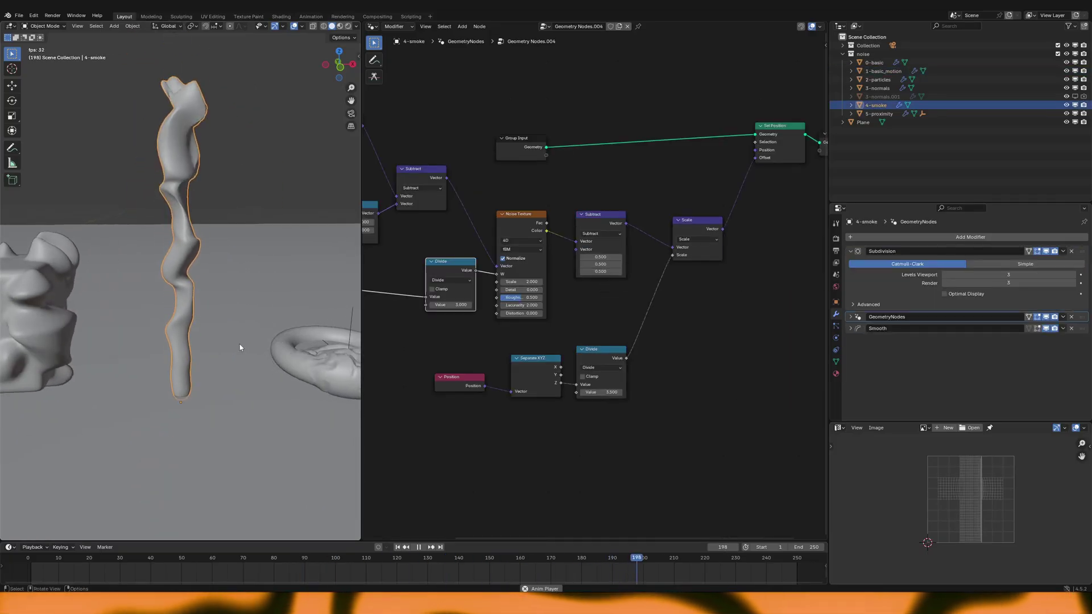
pyautogui.press('space')
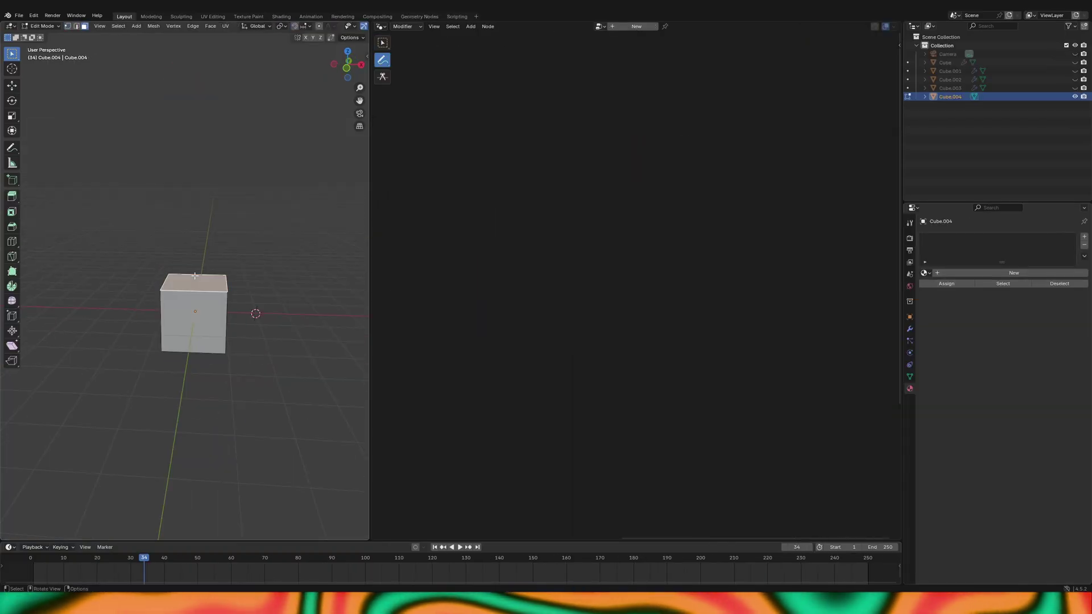
# - From the front view, extrude the cube's top face upward into a tall column
pyautogui.press('KP_1')
pyautogui.click(230, 308)
pyautogui.hotkey('shift', 'r')
pyautogui.hotkey('shift', 'r')
pyautogui.hotkey('shift', 'r')
pyautogui.scroll(-3, 229, 310)
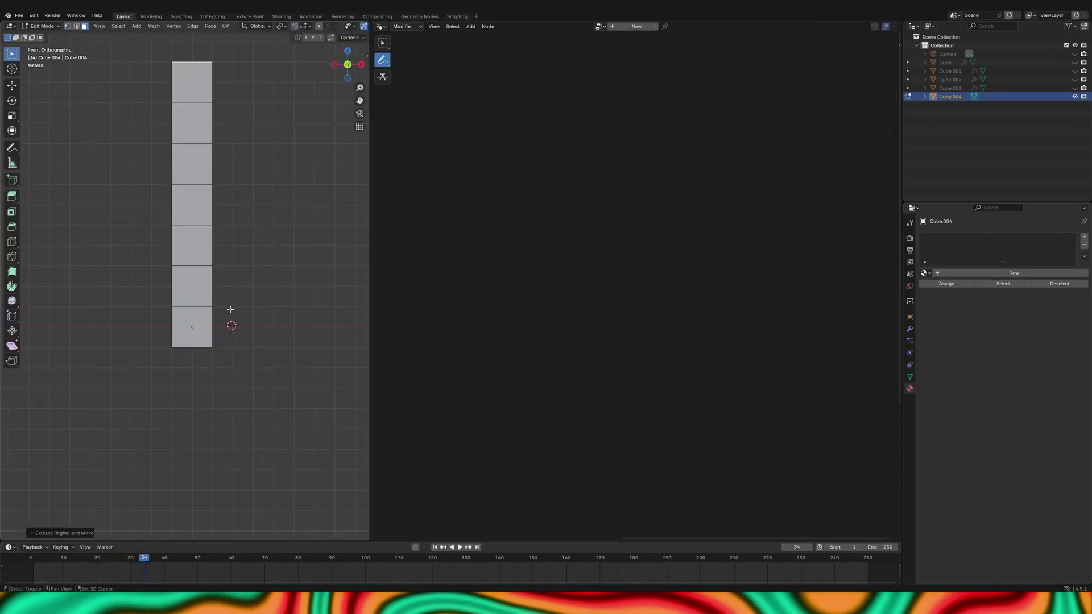
pyautogui.press('Tab')
# - Scale the column thinner, apply its scale, and create a new Geometry Nodes tree
pyautogui.press('s')
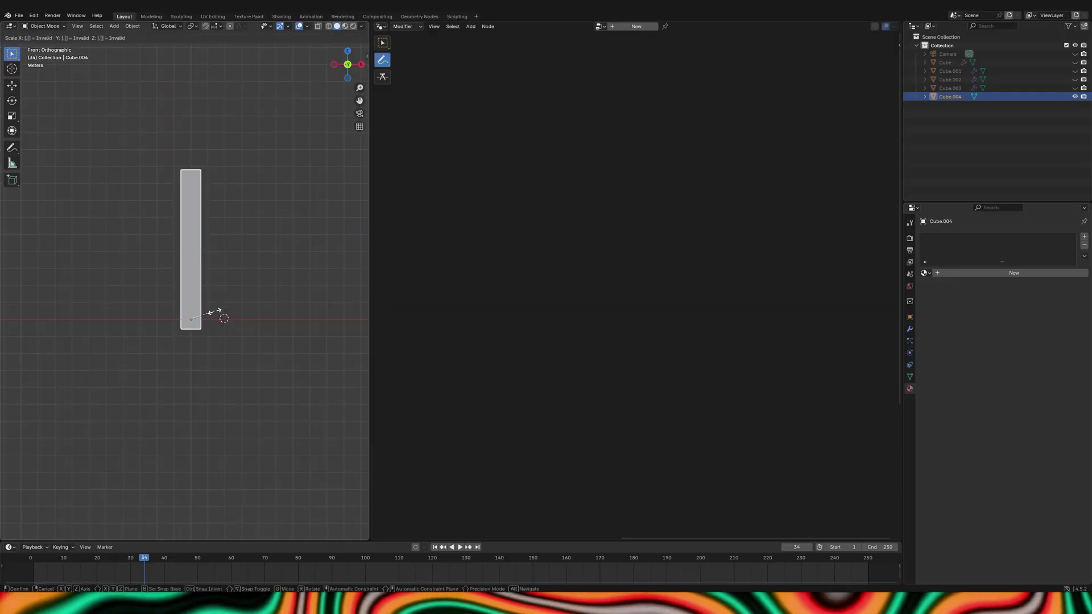
pyautogui.click(217, 313)
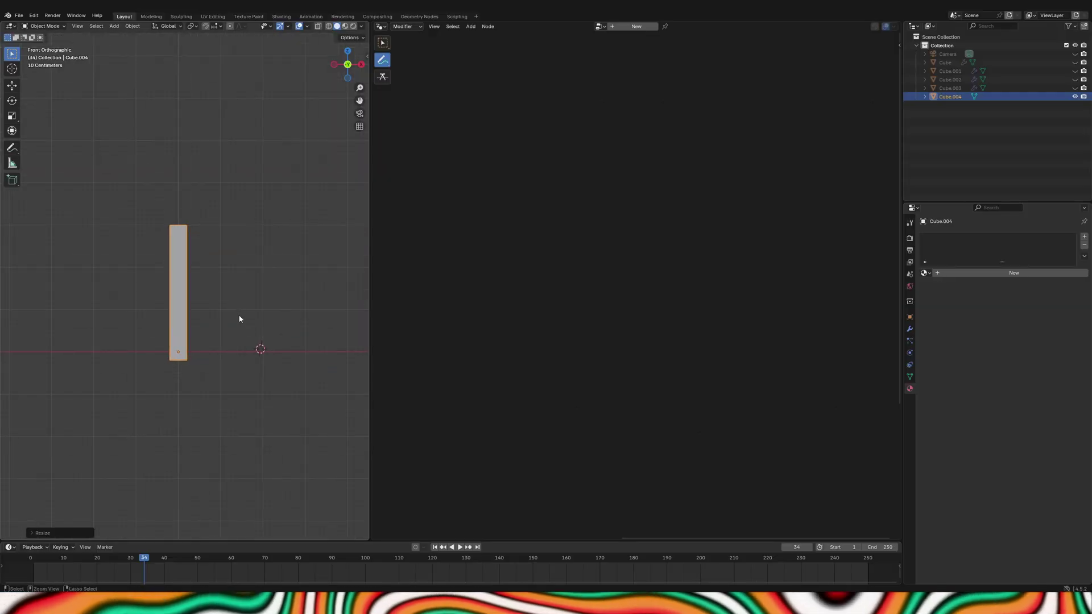
pyautogui.hotkey('ctrl', 'a')
pyautogui.click(233, 329)
pyautogui.moveTo(233, 329); pyautogui.dragTo(192, 332, button='middle')
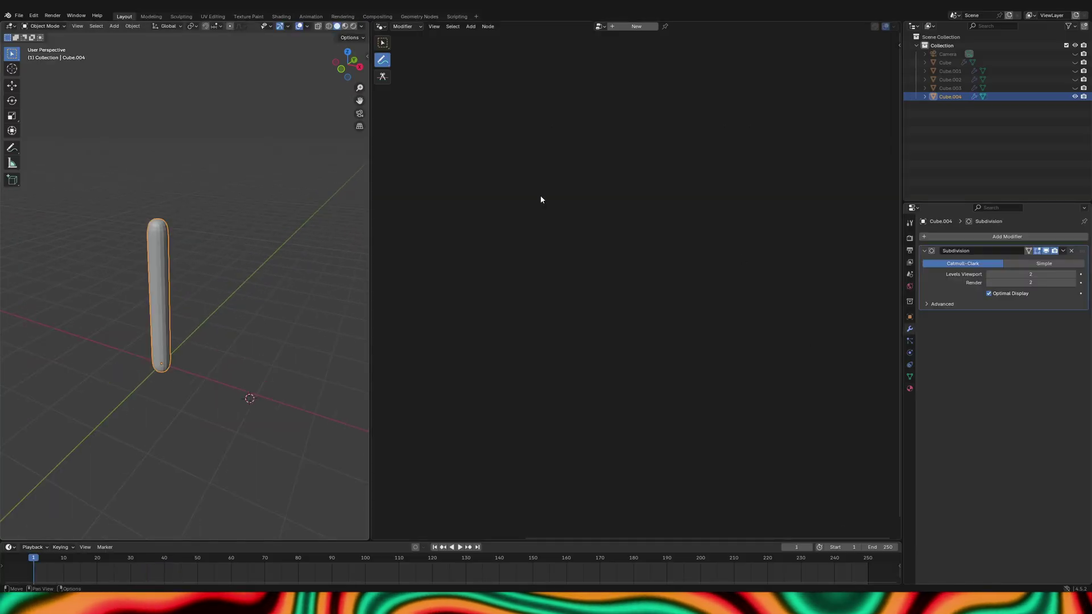
pyautogui.click(622, 27)
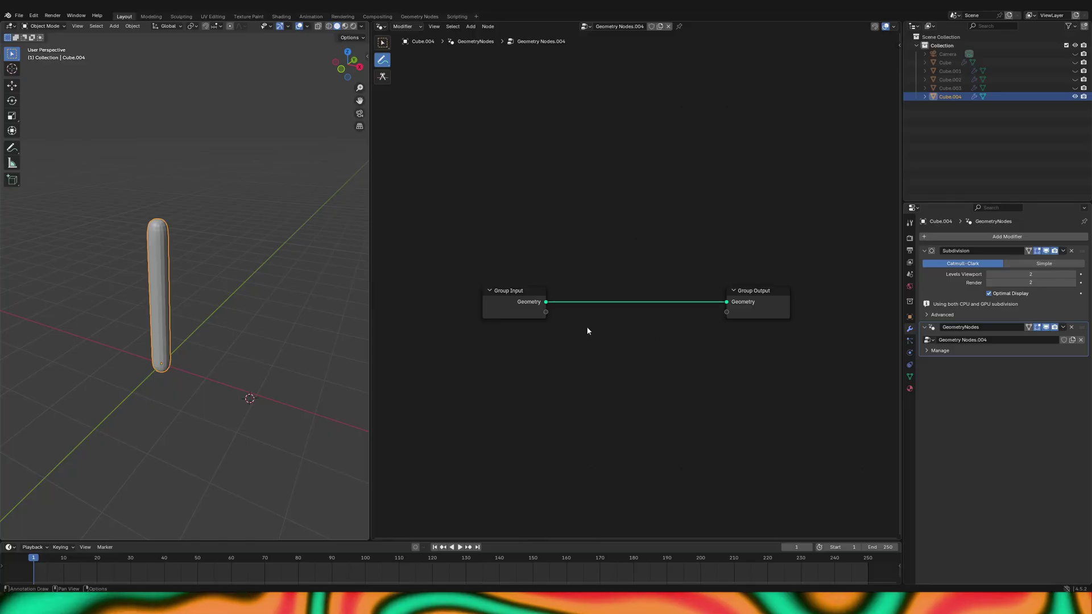
# - Add a Set Position node onto the column's input–output link
pyautogui.write('set position')
pyautogui.press('Return')
pyautogui.click(596, 296)
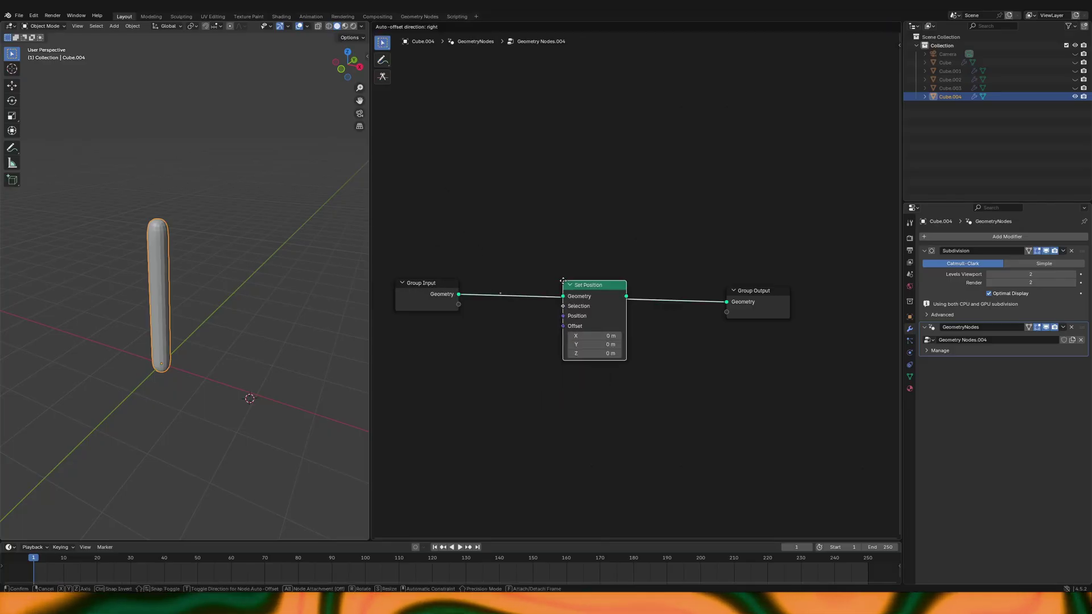
pyautogui.scroll(2, 610, 302)
pyautogui.hotkey('shift', 'a')
# - Add a Noise Texture, Position minus Combine XYZ, and a Scene Time node
pyautogui.write('noise')
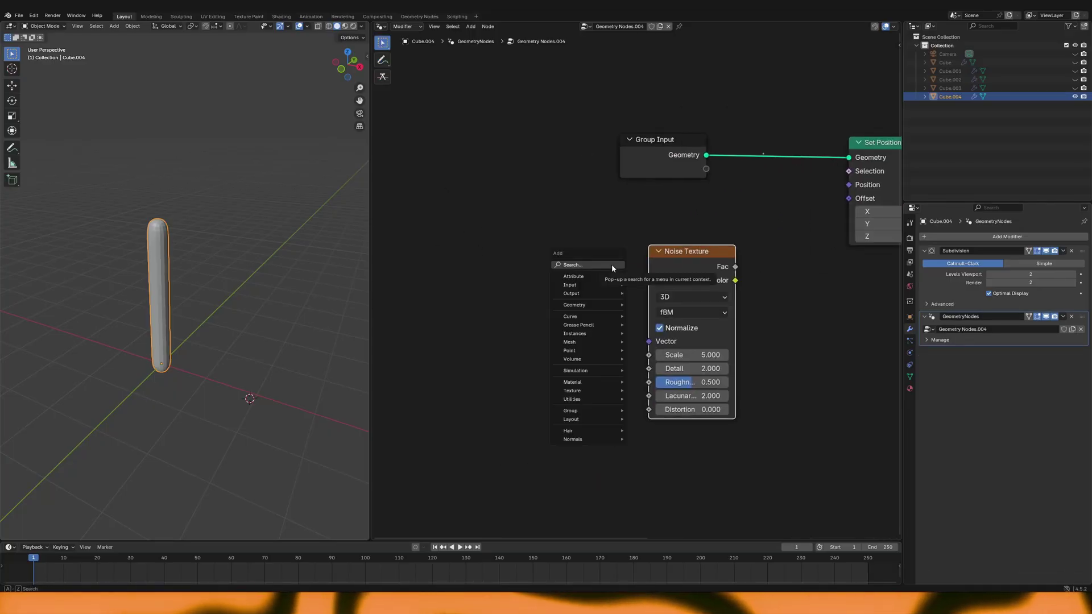
pyautogui.write('position')
pyautogui.press('Return')
pyautogui.hotkey('shift', 'a')
pyautogui.write('subtract')
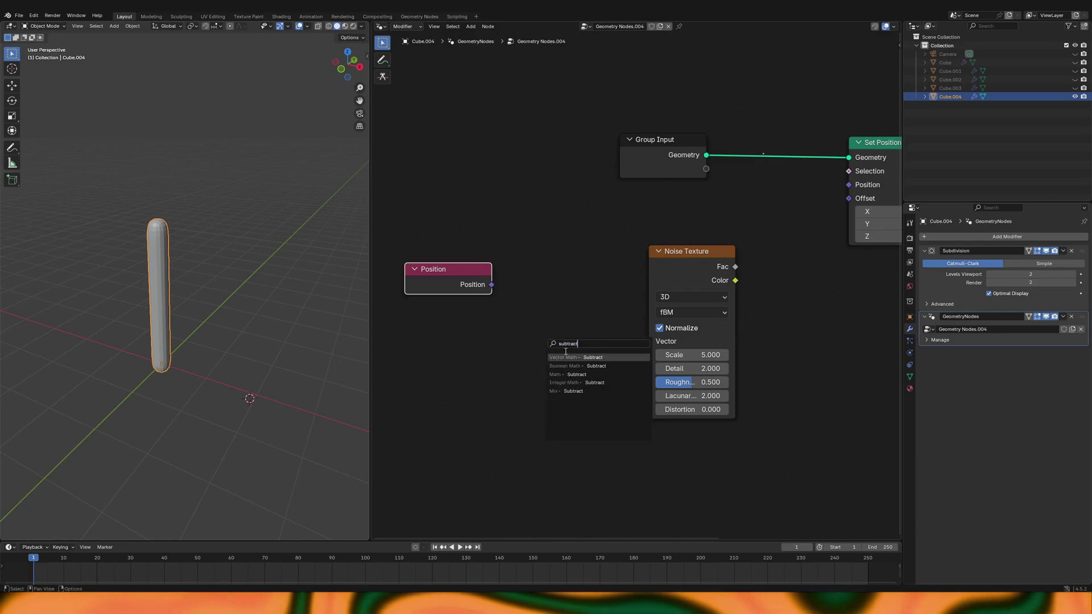
pyautogui.press('Return')
pyautogui.moveTo(596, 293); pyautogui.dragTo(573, 297)
pyautogui.press('Return')
pyautogui.write('s')
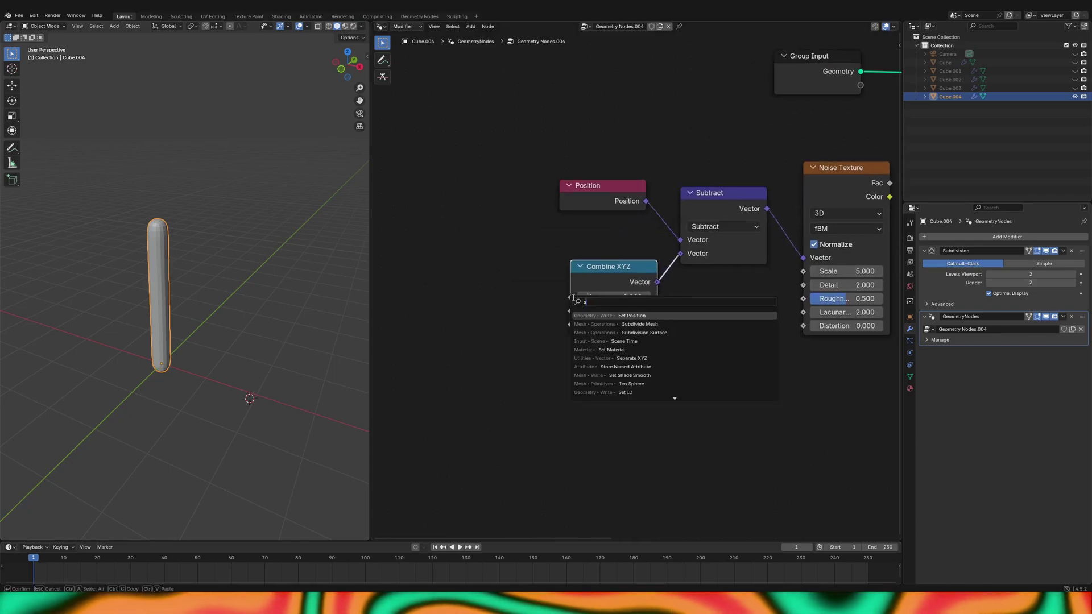
pyautogui.write('cene')
pyautogui.press('Return')
pyautogui.click(529, 335)
pyautogui.hscroll(5, 521, 335)
# - Turn off noise normalization, set noise Scale 1.000, and insert an offset Scale of 0.200
pyautogui.click(606, 298)
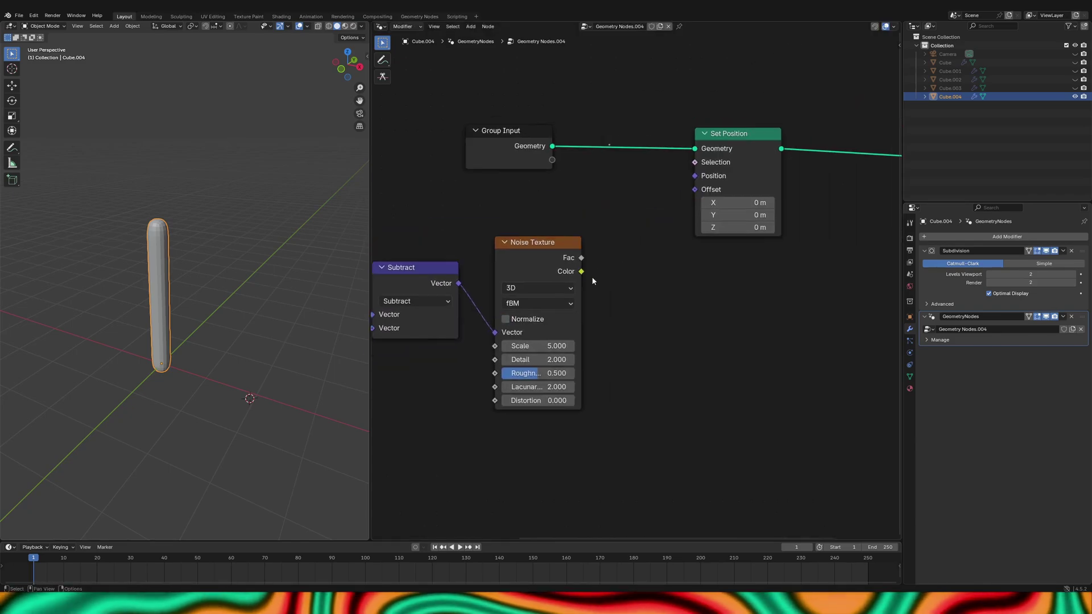
pyautogui.press('Return')
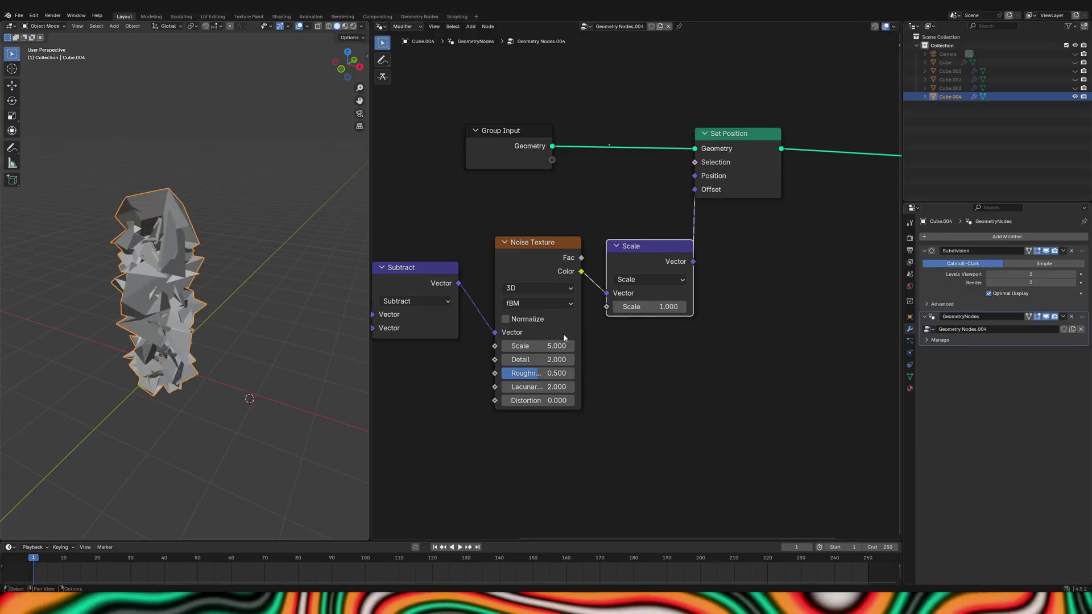
pyautogui.write('1')
pyautogui.press('Return')
pyautogui.click(648, 306)
pyautogui.write('.2')
pyautogui.press('Return')
pyautogui.press('space')
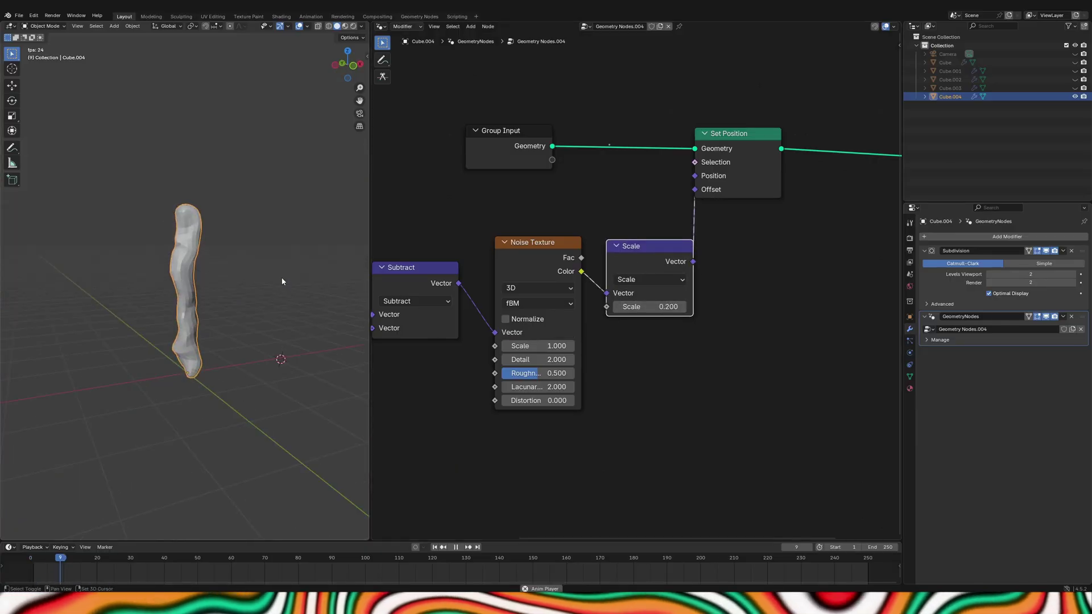
pyautogui.press('KP_1')
pyautogui.press('space')
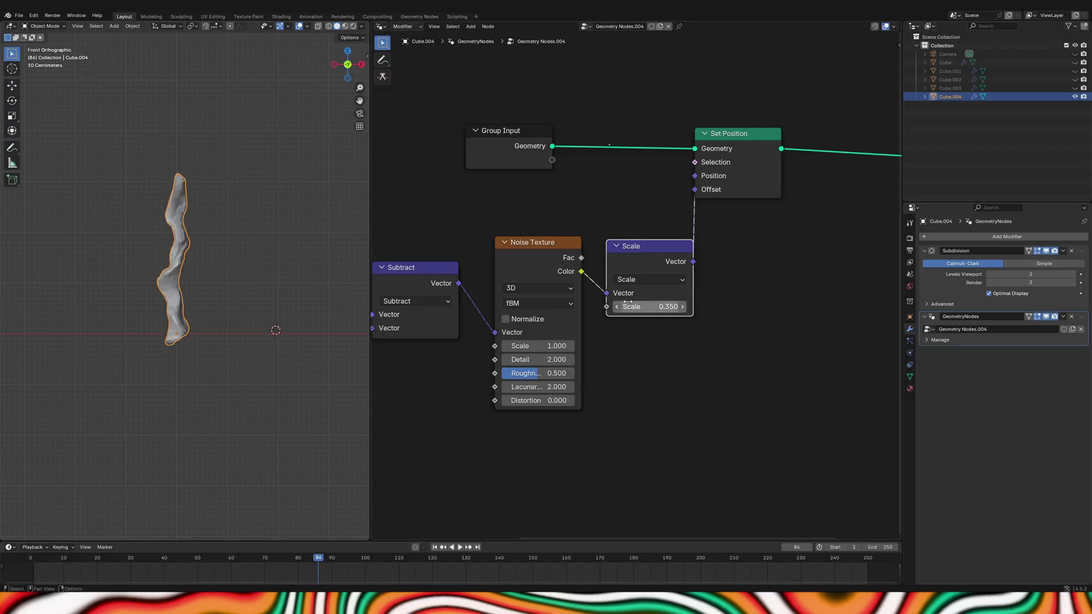
# - Make the noise 4D, feed Scene Time seconds into W, and play the animation
pyautogui.moveTo(518, 287); pyautogui.dragTo(635, 262, button='middle')
pyautogui.click(636, 263)
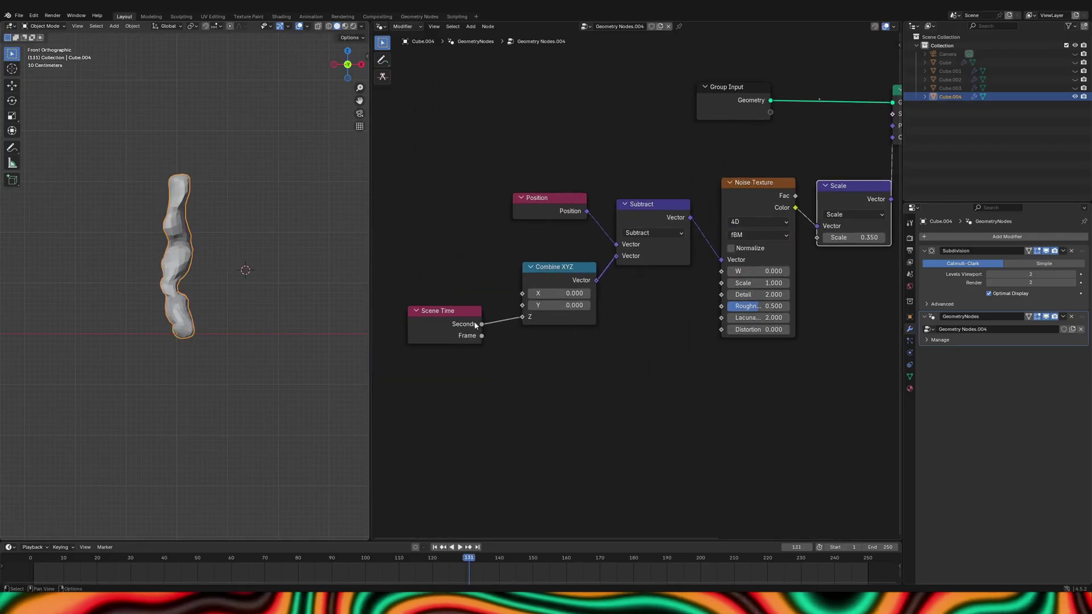
pyautogui.moveTo(467, 335); pyautogui.dragTo(721, 271)
pyautogui.press('space')
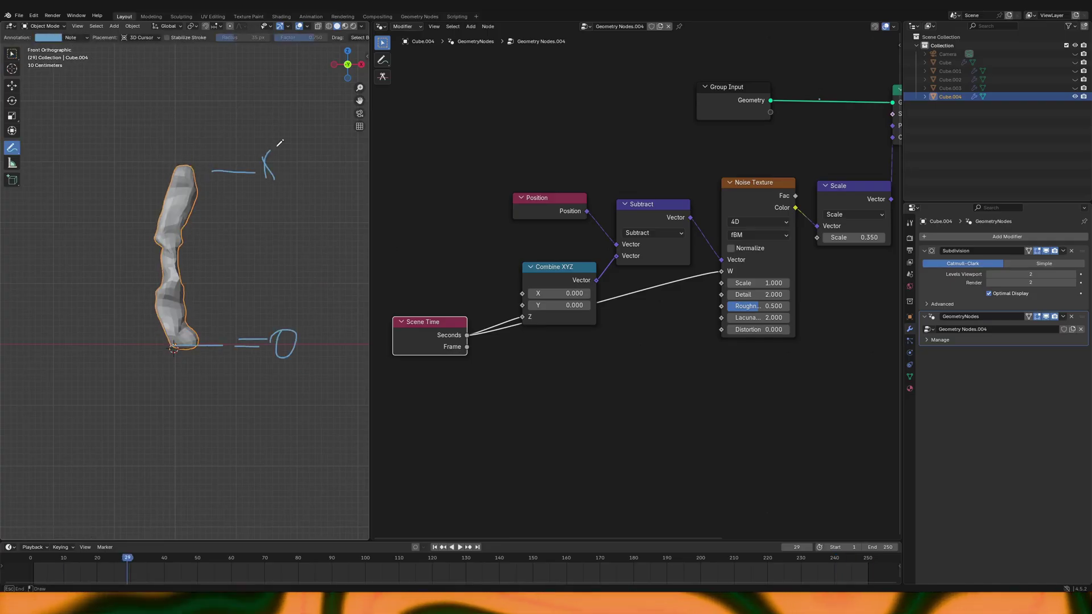
# - Add a Position node into Separate XYZ and preview the Z height as a gradient
pyautogui.moveTo(569, 370); pyautogui.dragTo(421, 382, button='middle')
pyautogui.hotkey('shift', 'd')
pyautogui.click(609, 393)
pyautogui.moveTo(652, 397); pyautogui.dragTo(676, 405)
pyautogui.click(699, 421)
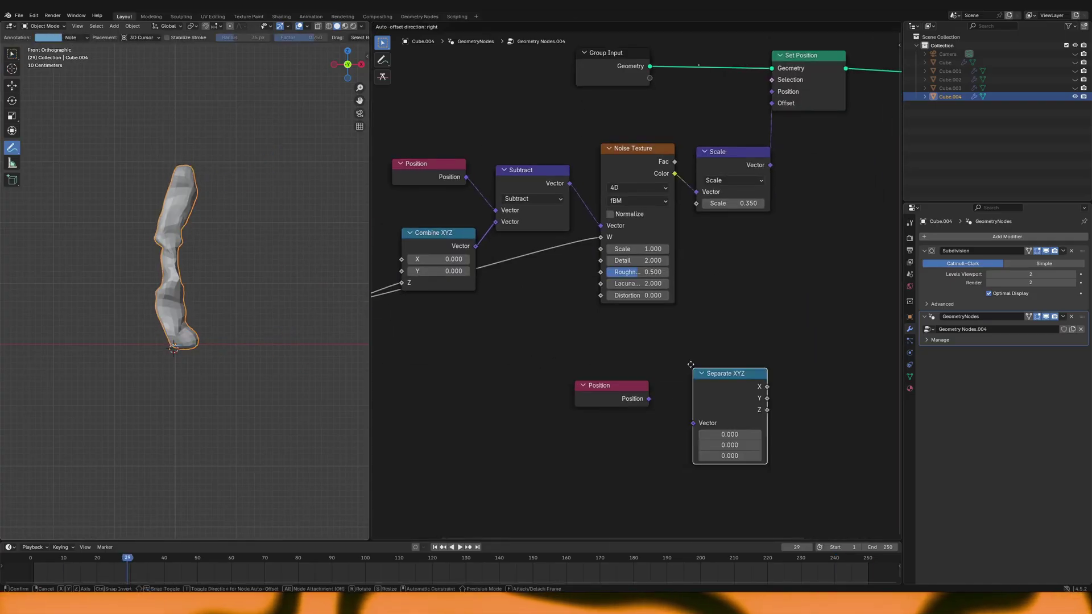
pyautogui.moveTo(766, 397); pyautogui.dragTo(613, 446, button='middle')
pyautogui.keyDown('ctrl'); pyautogui.keyDown('shift'); pyautogui.click(612, 444); pyautogui.keyUp('shift'); pyautogui.keyUp('ctrl')
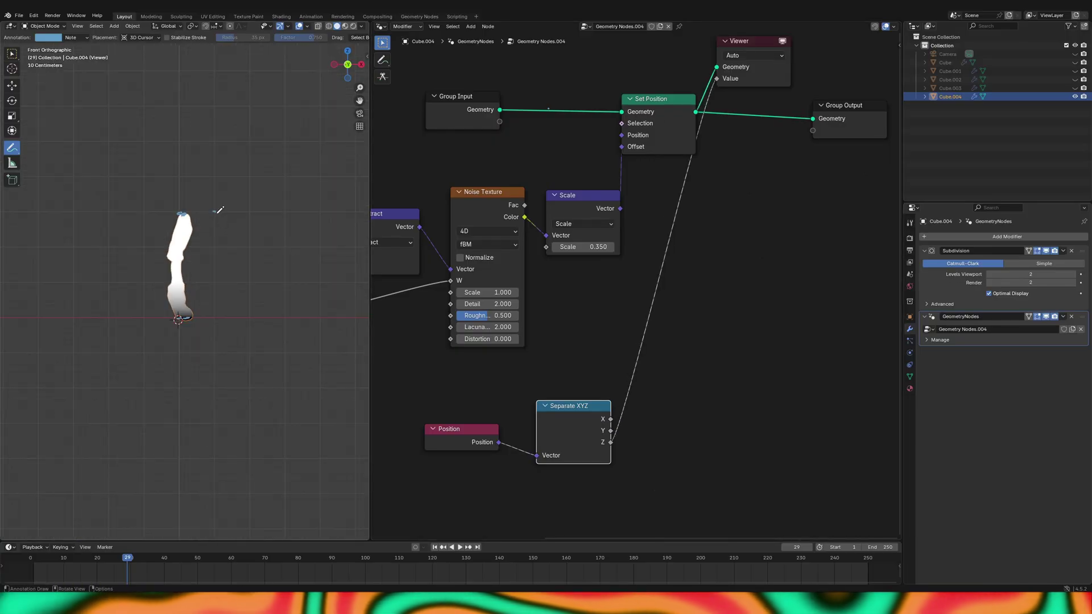
# - Insert a second Scale node before the offset, driven by Z, and remove the Viewer
pyautogui.moveTo(658, 98); pyautogui.dragTo(772, 137)
pyautogui.hotkey('shift', 'd')
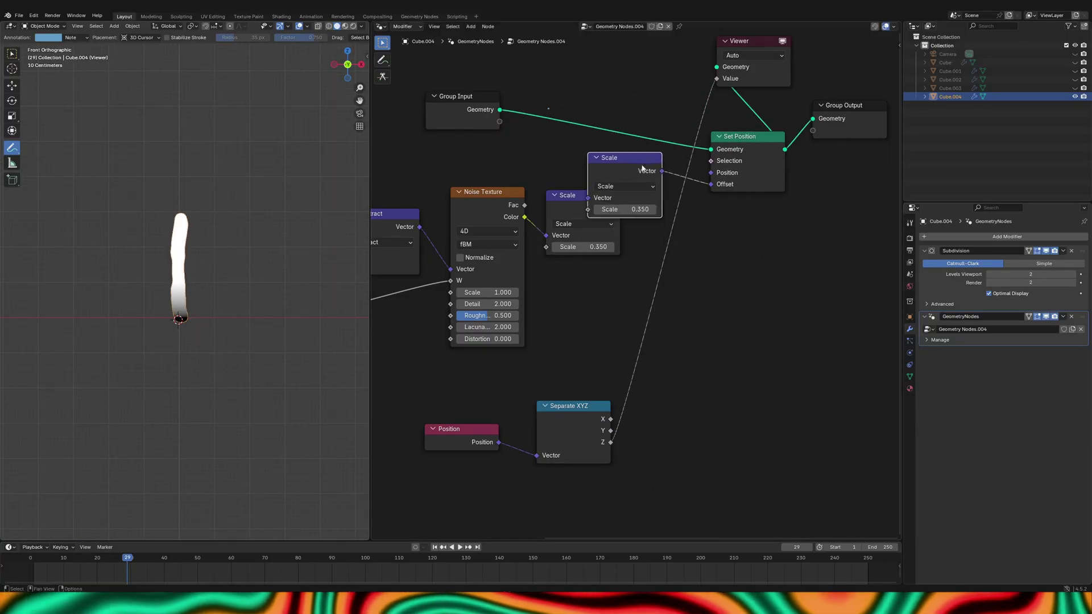
pyautogui.click(677, 170)
pyautogui.moveTo(612, 443); pyautogui.dragTo(641, 209)
pyautogui.press('x')
pyautogui.moveTo(245, 273); pyautogui.dragTo(275, 288, button='middle')
pyautogui.press('space')
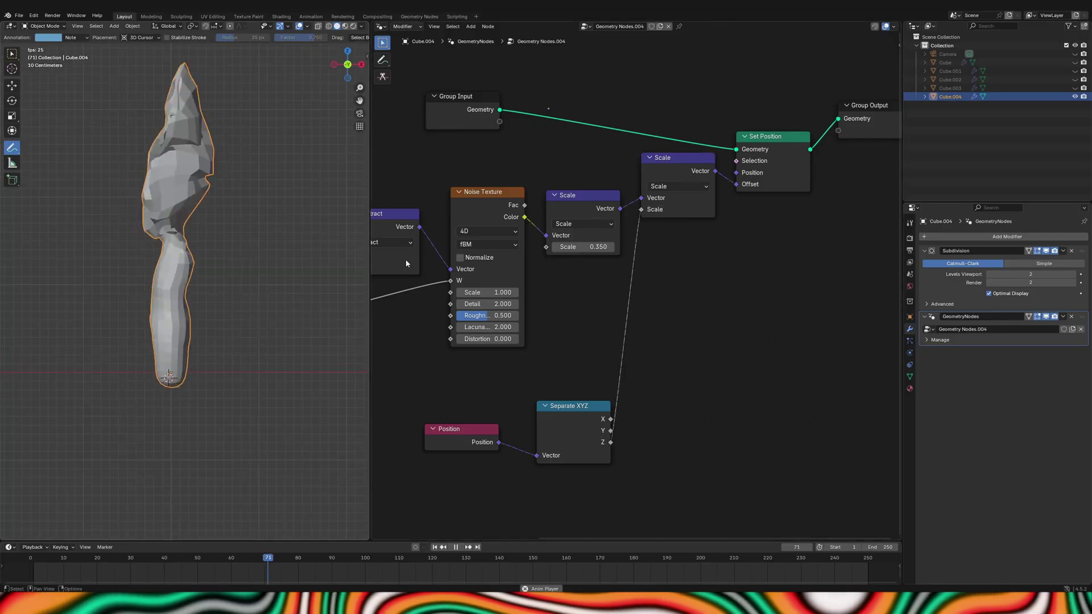
# - Divide the Z value by 3 before it reaches the Scale node
pyautogui.hotkey('shift', 'a')
pyautogui.write('divide')
pyautogui.press('Return')
pyautogui.click(668, 321)
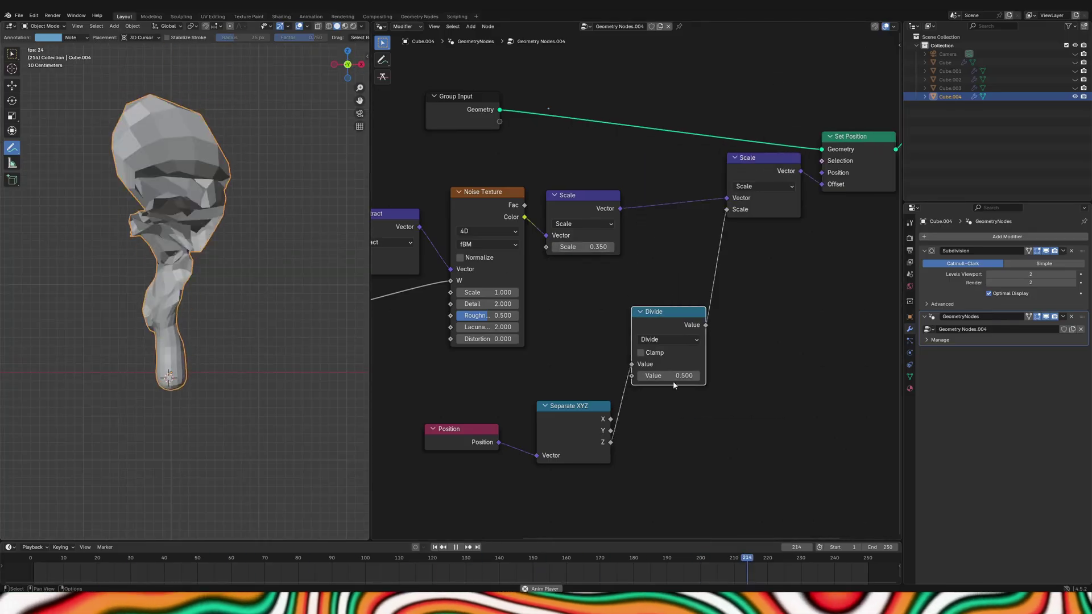
pyautogui.doubleClick(668, 376)
pyautogui.write('3')
pyautogui.press('Return')
pyautogui.press('space')
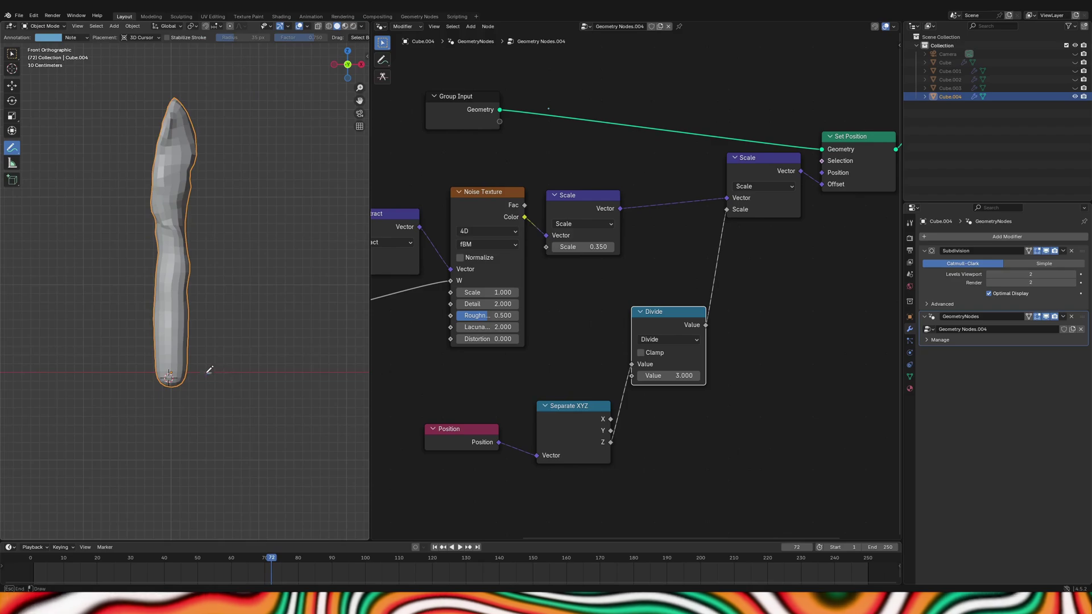
# - Add a Float Curve between Divide and Scale with a point at 0.2681, 0.7562
pyautogui.scroll(2, 695, 373)
pyautogui.hotkey('shift', 'a')
pyautogui.write('float curve')
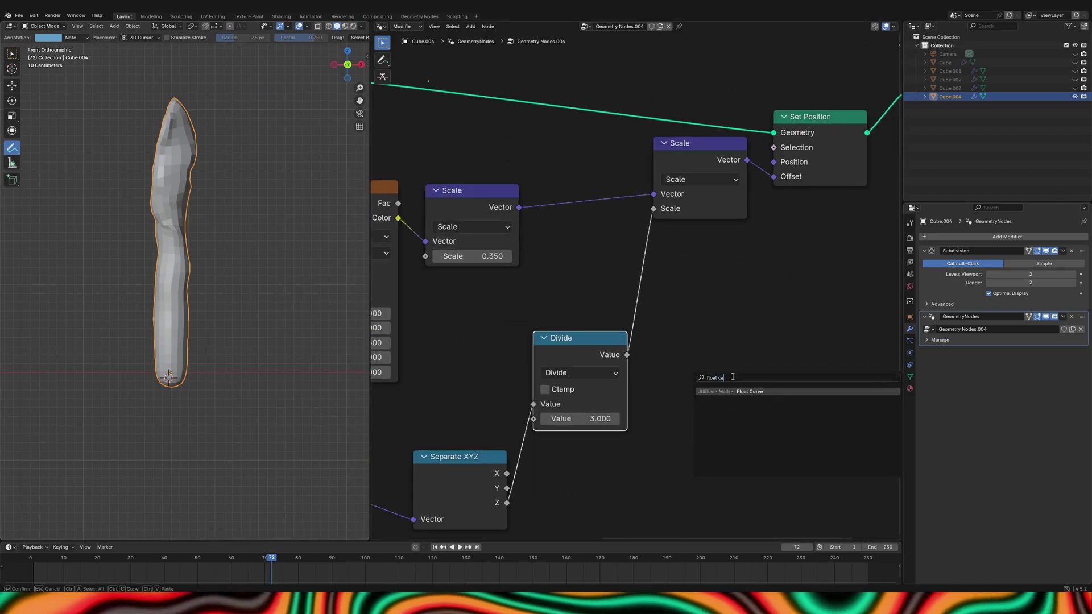
pyautogui.press('Return')
pyautogui.click(698, 360)
pyautogui.moveTo(698, 360)
pyautogui.mouseDown()
pyautogui.moveTo(755, 400)
pyautogui.moveTo(700, 347)
pyautogui.mouseUp()
pyautogui.moveTo(174, 374); pyautogui.dragTo(198, 366)
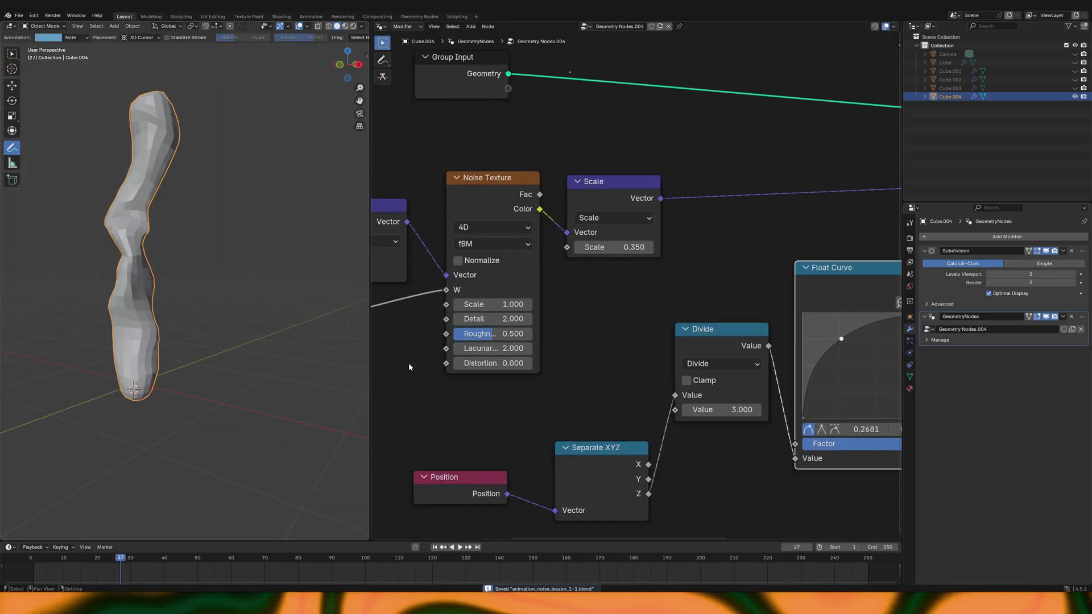
# - Divide the Seconds-to-W link and add a second Subdivision modifier to smooth the column
pyautogui.hotkey('shift', 'a')
pyautogui.write('d')
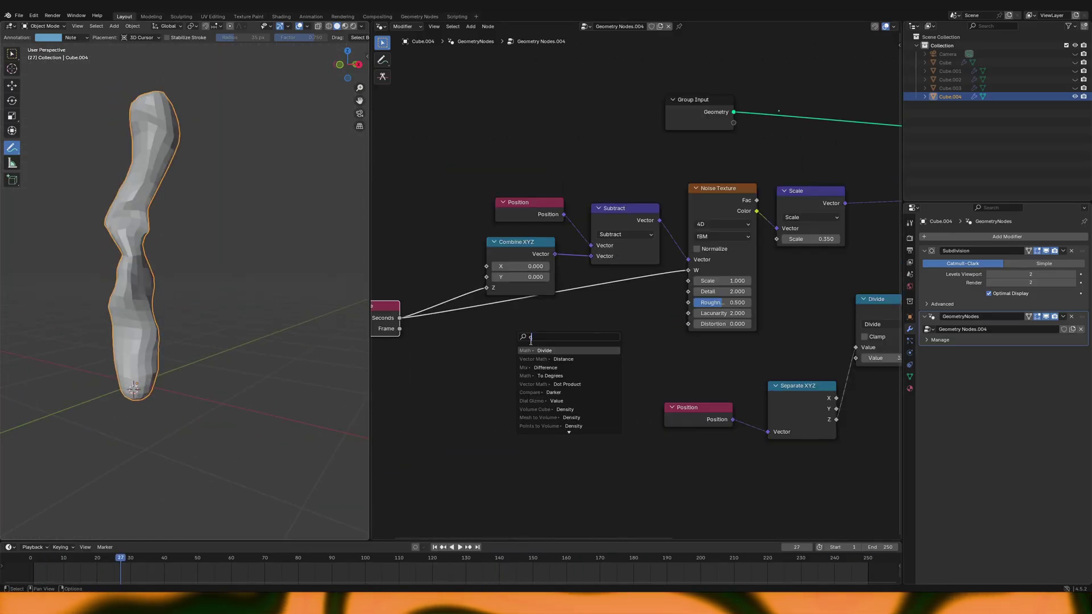
pyautogui.press('Return')
pyautogui.click(573, 339)
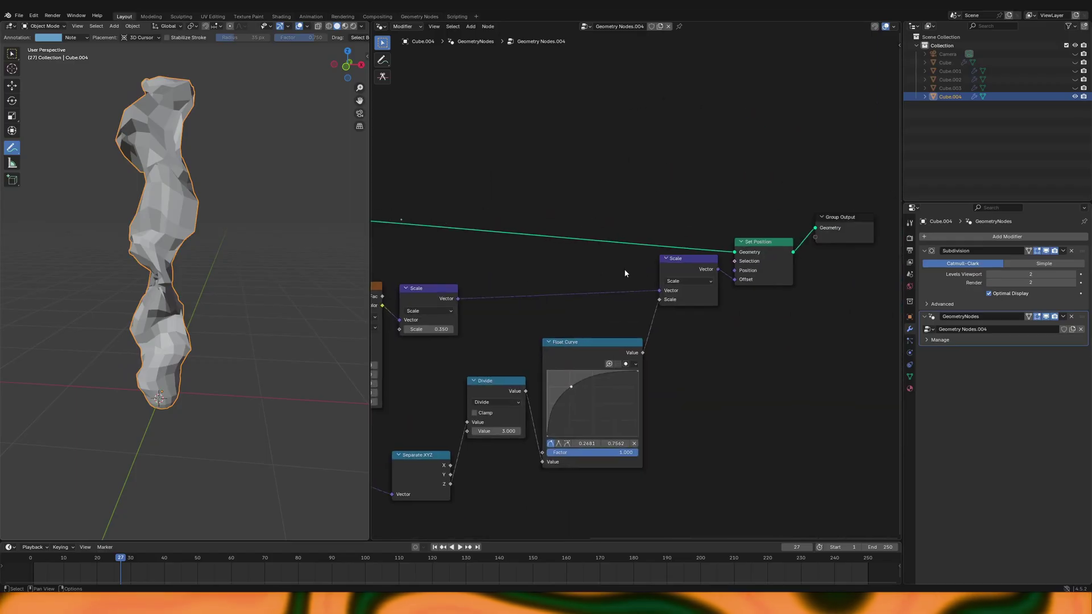
pyautogui.click(933, 252)
pyautogui.hotkey('ctrl', '1')
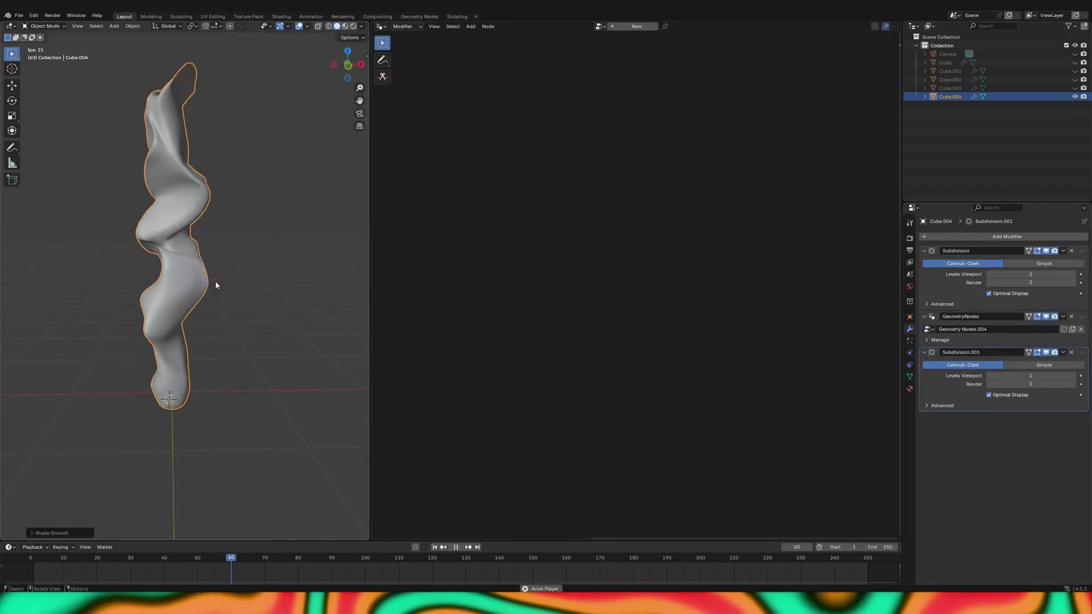
# - Set the column's Divide node value to 2.200 and orbit around the result
pyautogui.press('KP_1')
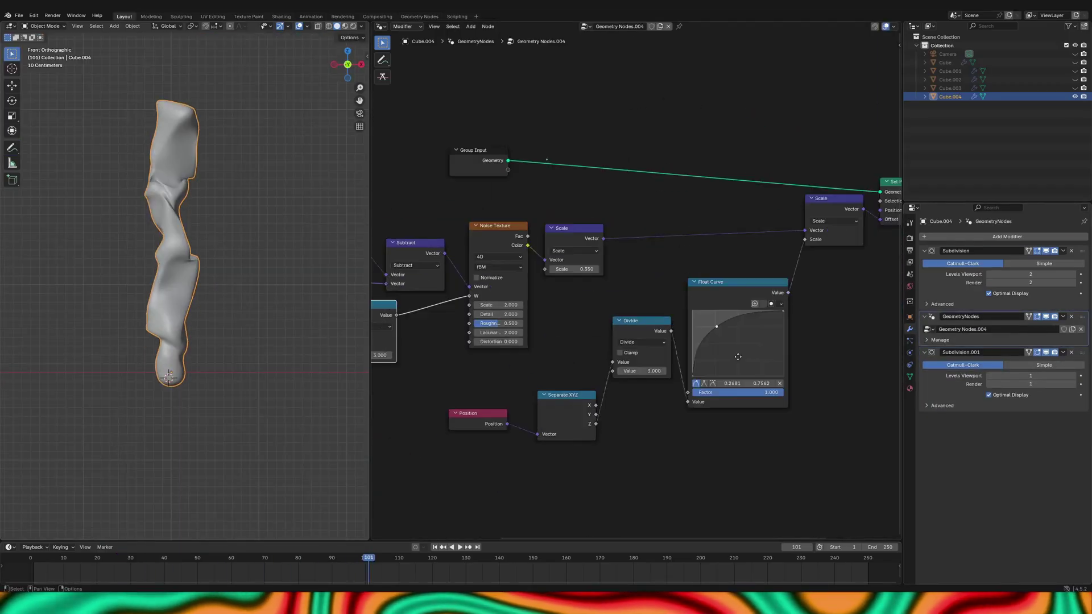
pyautogui.scroll(1, 737, 357)
pyautogui.click(652, 390)
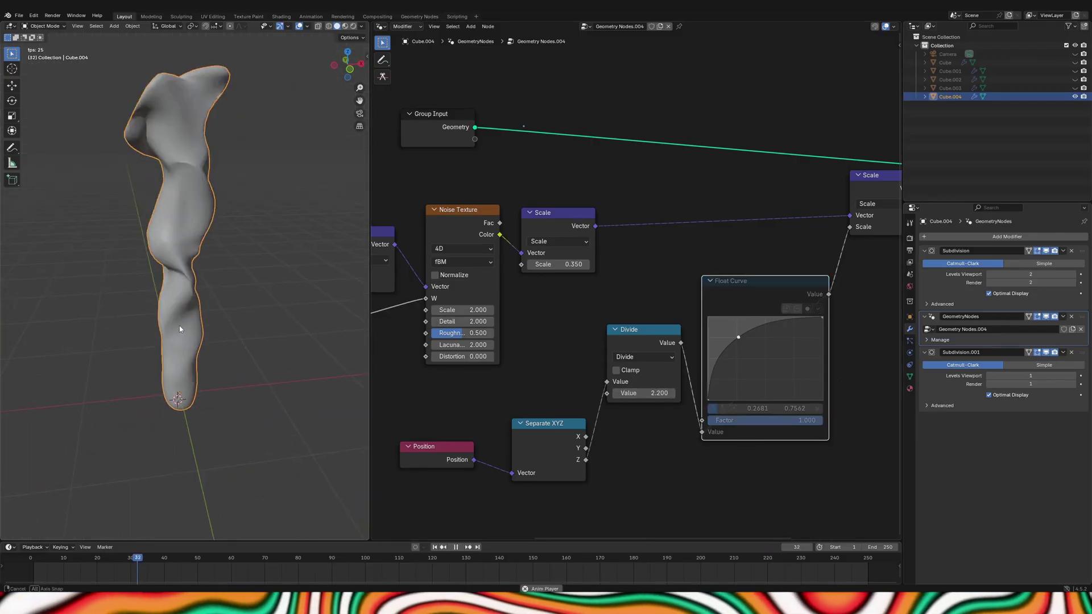
pyautogui.press('Tab')
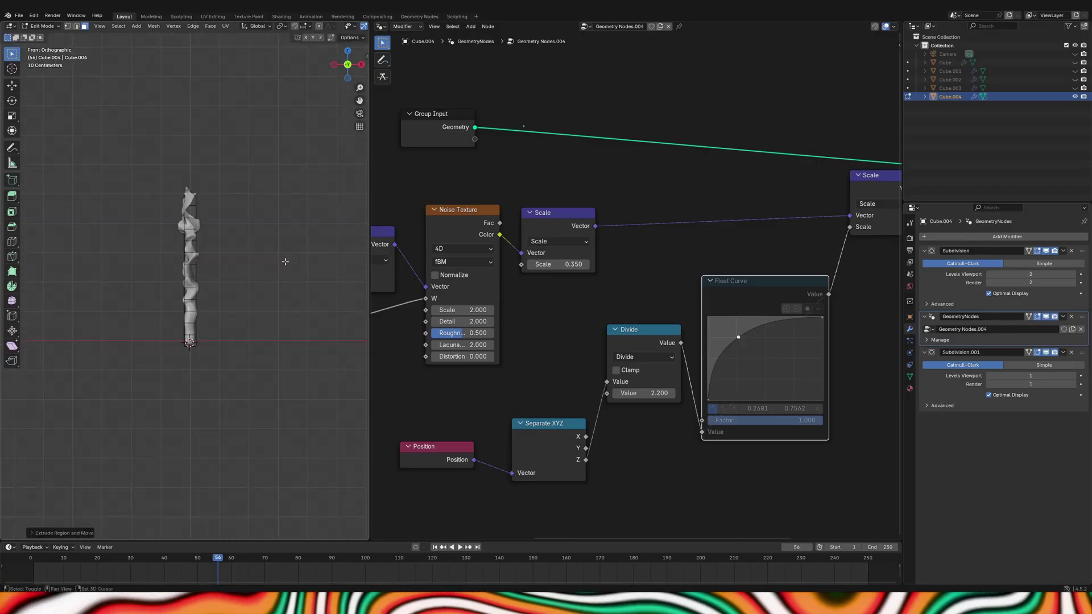
pyautogui.moveTo(285, 259); pyautogui.dragTo(231, 268, button='middle')
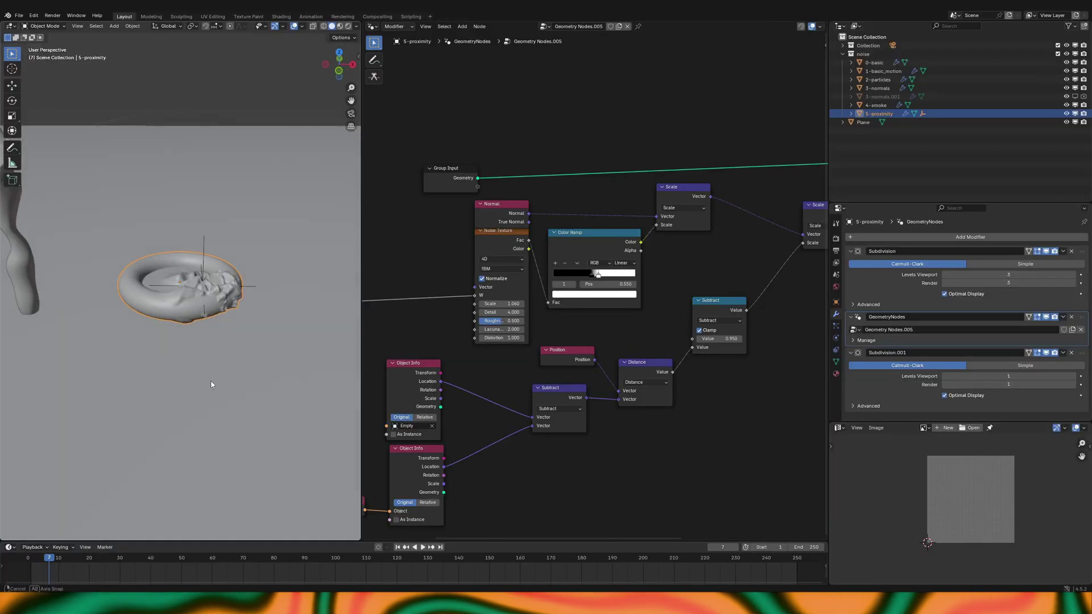
# - Move the Empty horizontally with height locked to show the torus dent, then cancel
pyautogui.click(176, 240)
pyautogui.press('g')
pyautogui.hotkey('shift', 'z')
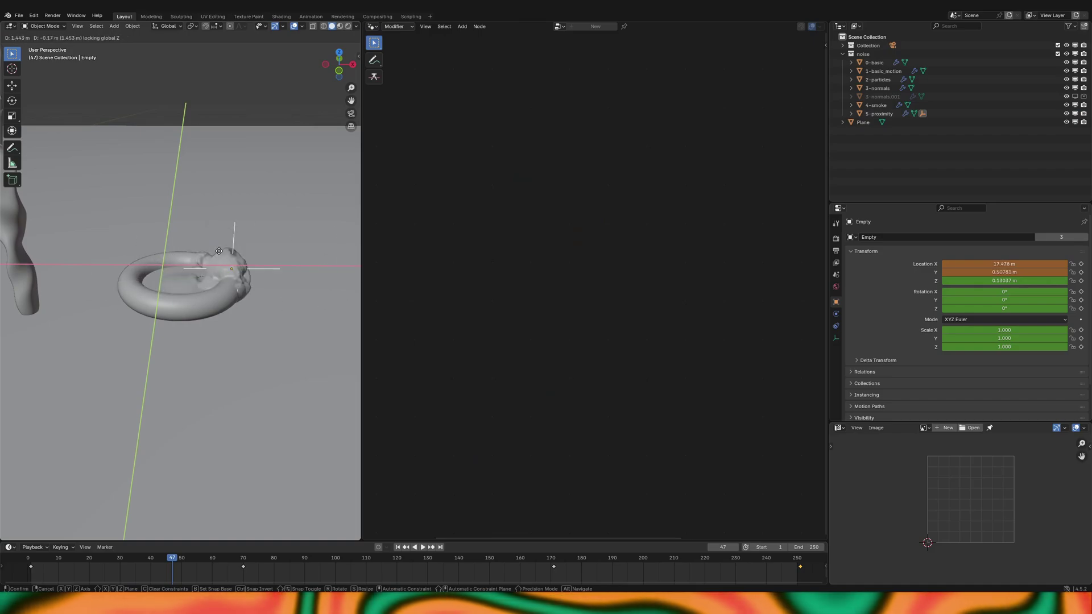
pyautogui.press('Escape')
# - Add a circle mesh and grid-fill it in Edit Mode
pyautogui.hotkey('shift', 'a')
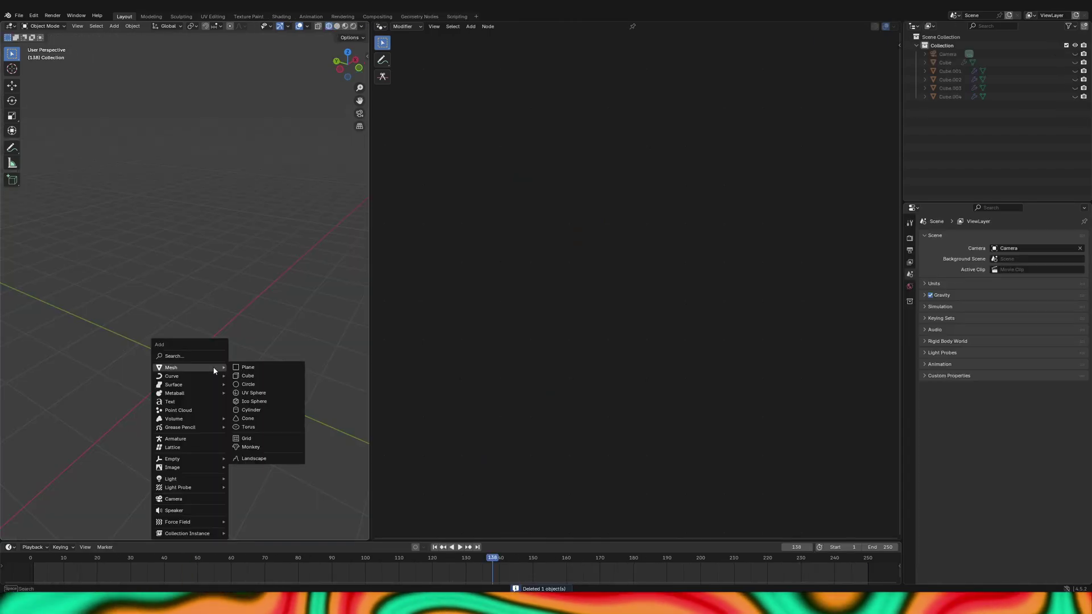
pyautogui.click(266, 386)
pyautogui.press('Tab')
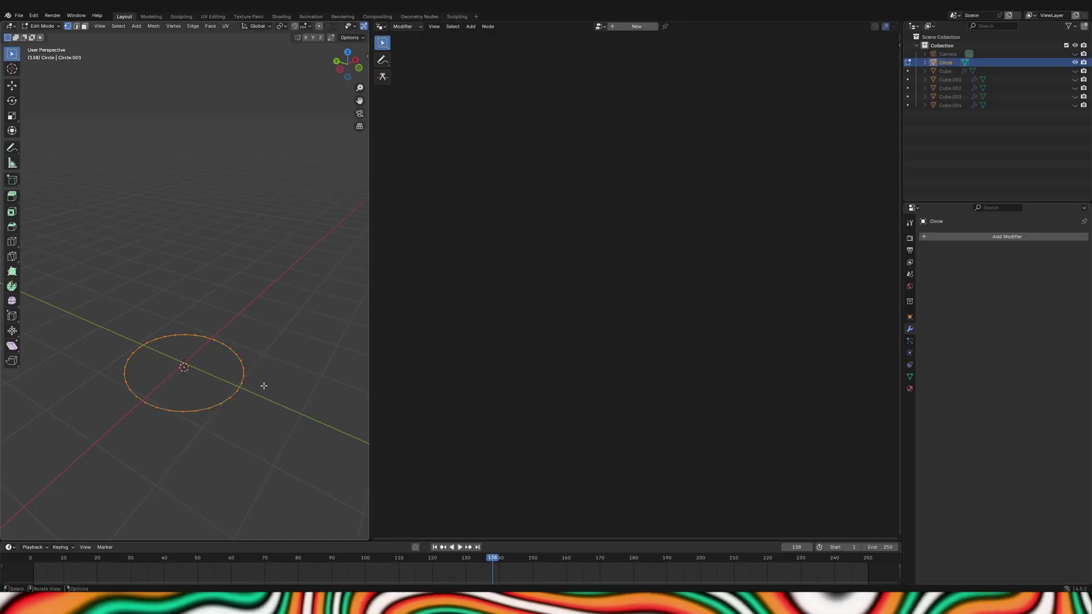
pyautogui.hotkey('ctrl', 'f')
pyautogui.click(238, 478)
pyautogui.moveTo(242, 455); pyautogui.dragTo(248, 387, button='middle')
# - Add a torus mesh to the Circle object and create a new Geometry Nodes tree
pyautogui.hotkey('shift', 'a')
pyautogui.click(246, 325)
pyautogui.press('Tab')
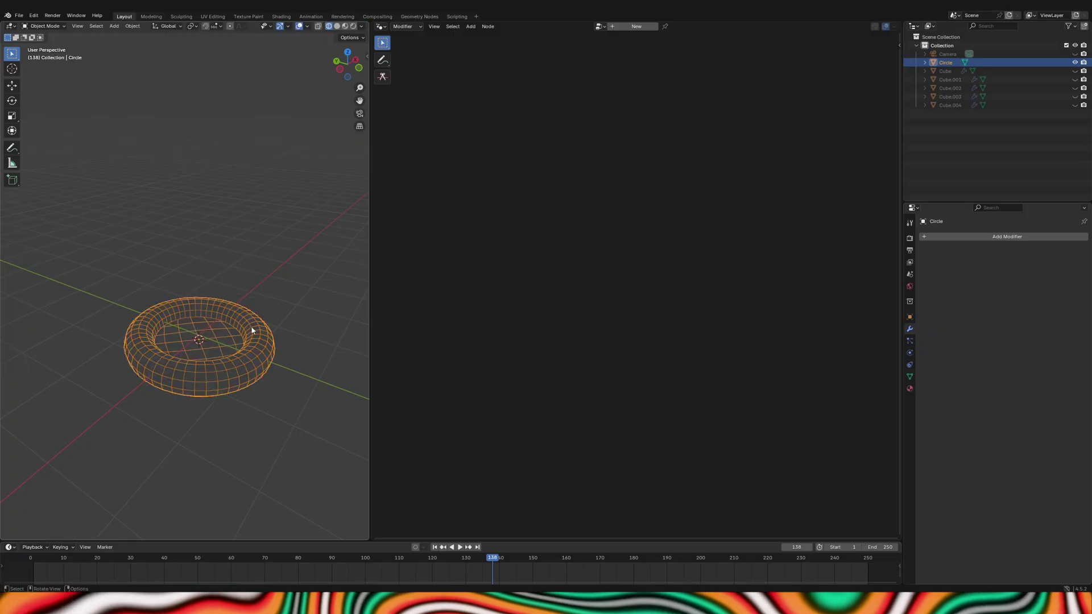
pyautogui.click(615, 27)
pyautogui.hotkey('shift', 'a')
# - Insert a Subdivision Surface node into the torus's geometry link
pyautogui.moveTo(564, 306)
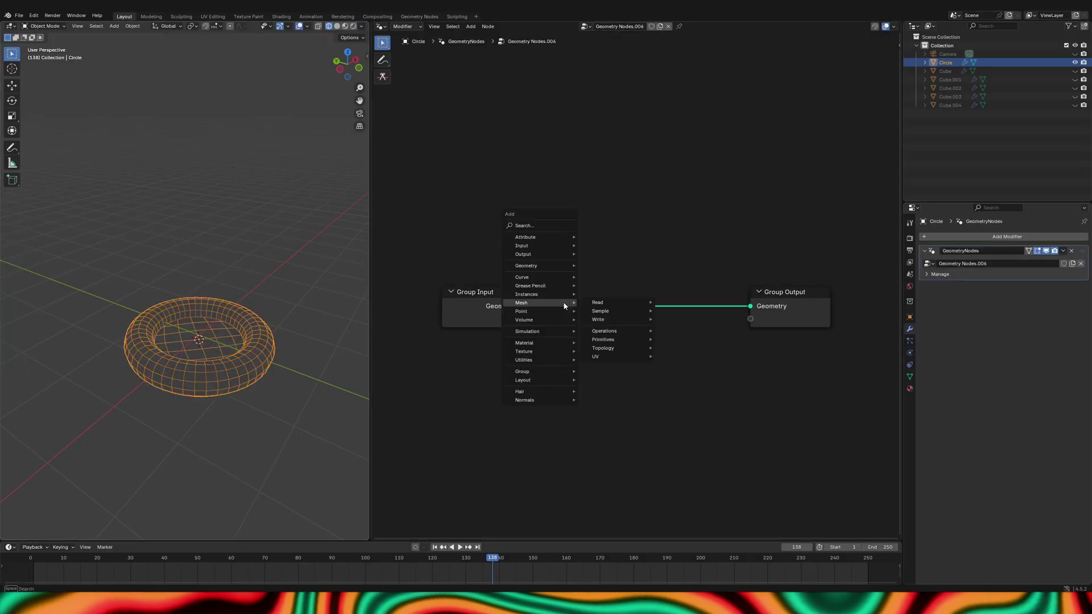
pyautogui.write('subdiv')
pyautogui.press('Return')
pyautogui.click(618, 318)
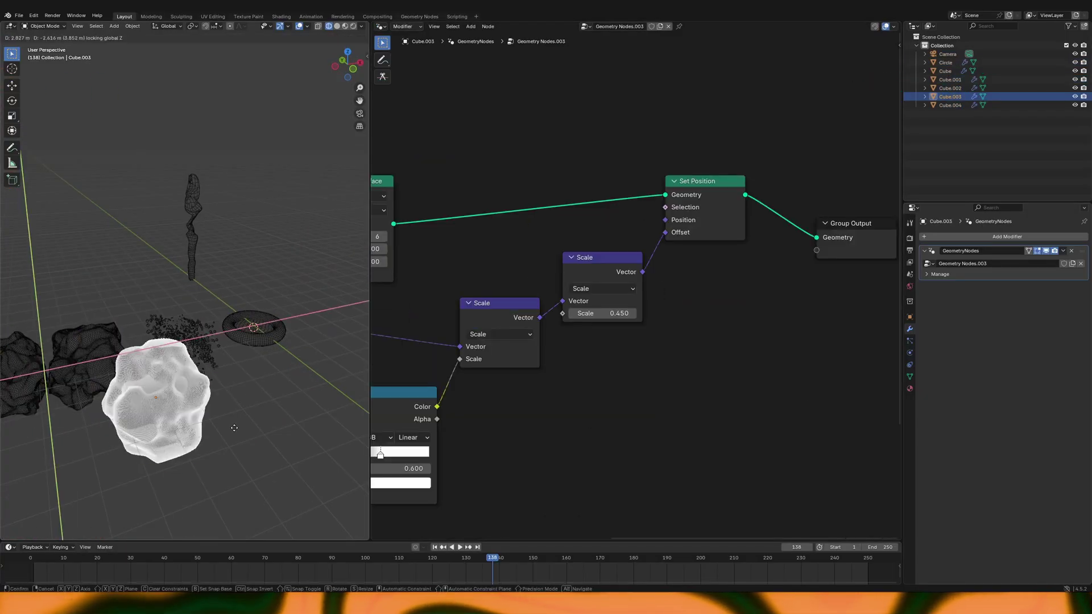
# - Select the noise-displacement nodes from Cube.003's tree and switch to the Circle object
pyautogui.click(234, 427)
pyautogui.press('Home')
pyautogui.press('c')
pyautogui.moveTo(598, 377)
pyautogui.mouseDown()
pyautogui.moveTo(501, 381)
pyautogui.moveTo(615, 323)
pyautogui.moveTo(620, 196)
pyautogui.moveTo(602, 348)
pyautogui.mouseUp()
pyautogui.click(266, 349)
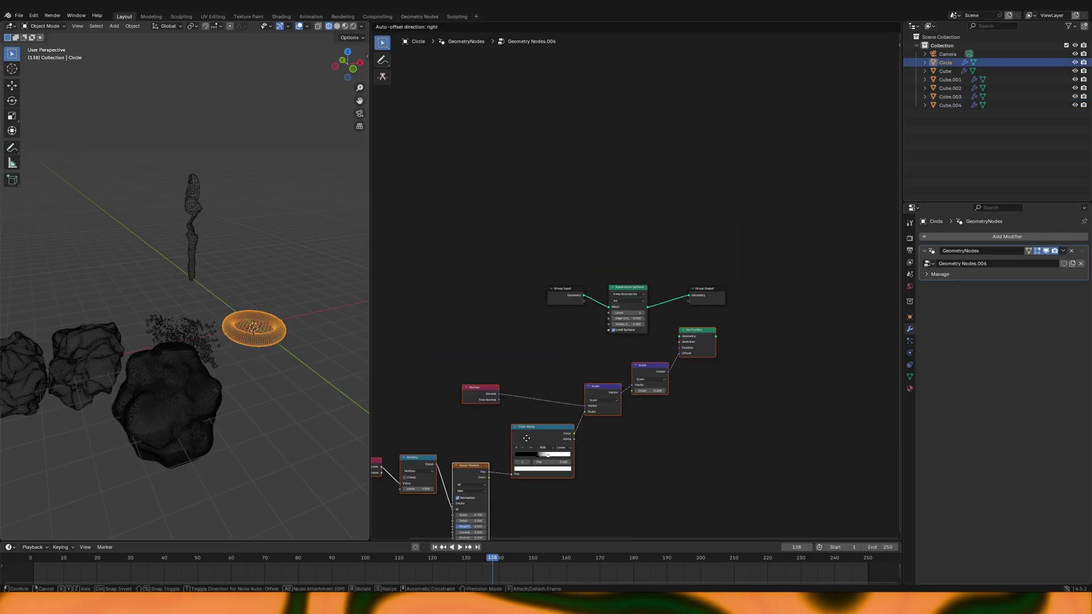
pyautogui.moveTo(266, 344); pyautogui.dragTo(222, 348, button='middle')
pyautogui.scroll(1, 499, 417)
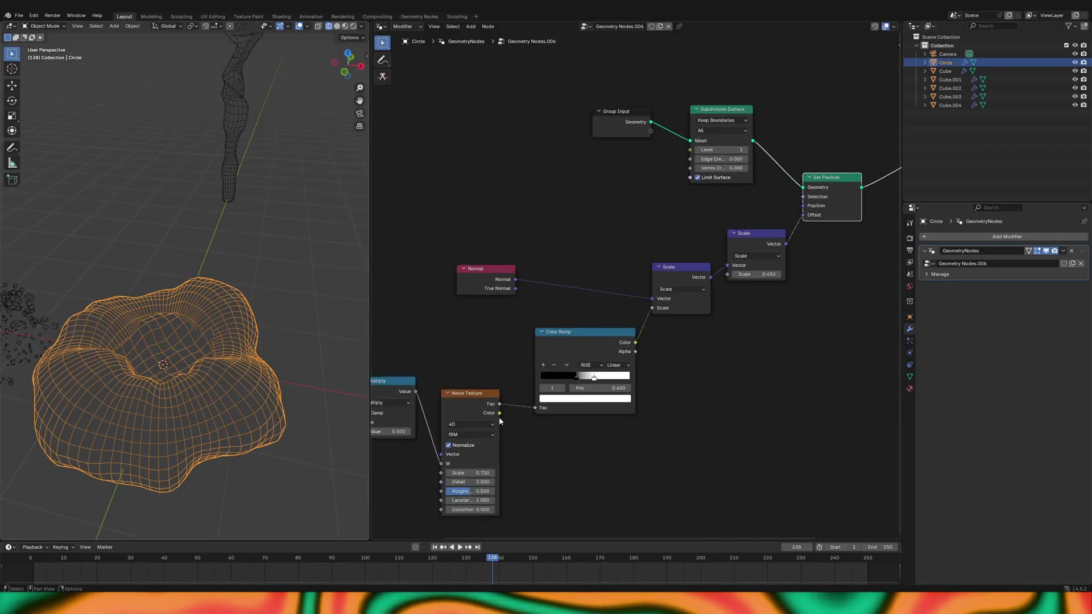
# - Set subdivision level 3, noise Scale 2.000 and noise Detail 0
pyautogui.moveTo(499, 418); pyautogui.dragTo(515, 381, button='middle')
pyautogui.moveTo(487, 436); pyautogui.dragTo(501, 436)
pyautogui.moveTo(736, 113); pyautogui.dragTo(753, 113)
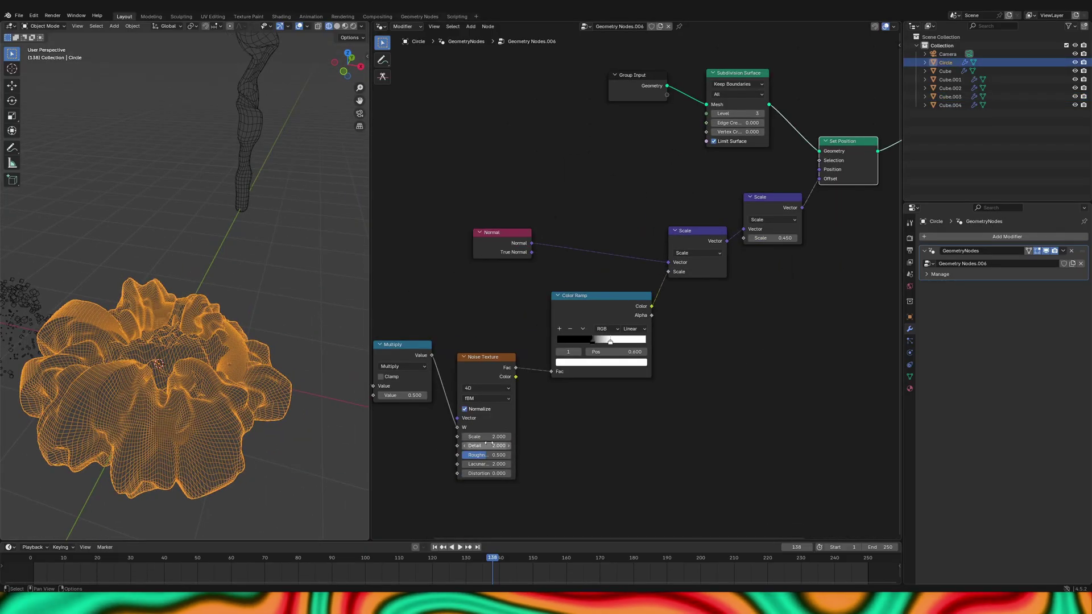
pyautogui.moveTo(495, 445); pyautogui.dragTo(472, 445)
# - Add an Empty at the 3D cursor
pyautogui.scroll(3, 171, 360)
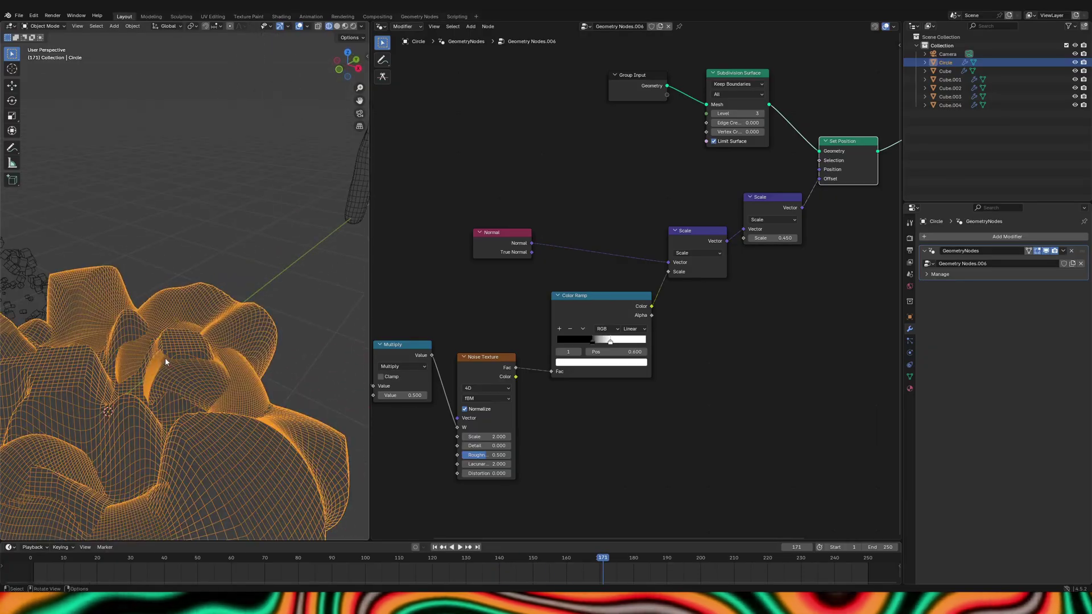
pyautogui.hotkey('shift', 'a')
pyautogui.click(199, 451)
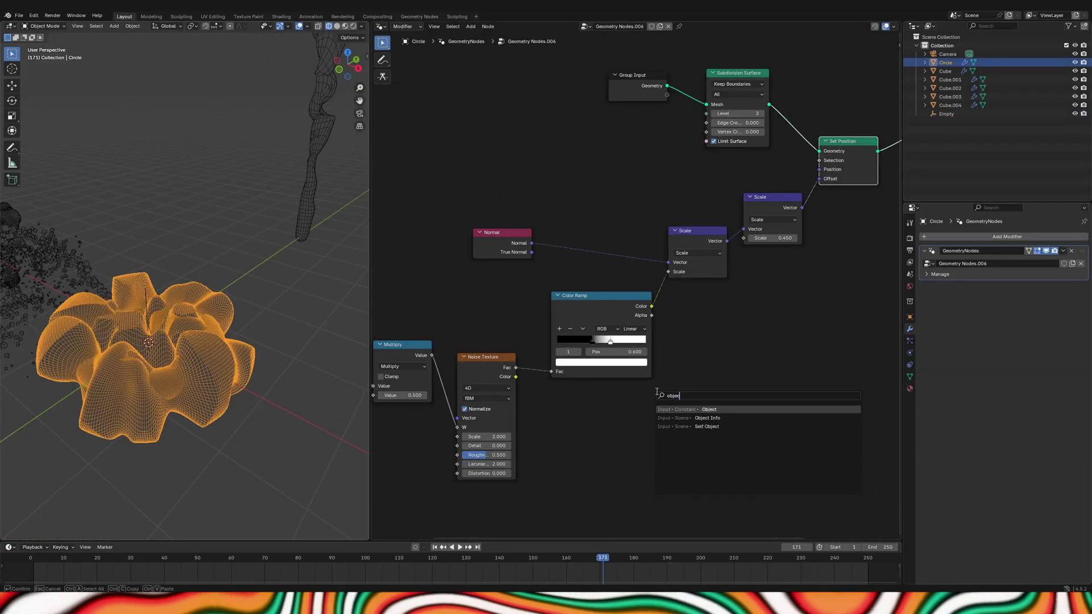
# - Set the Object Info node to track the Empty
pyautogui.scroll(3, 739, 484)
pyautogui.click(660, 436)
pyautogui.write('Empty')
pyautogui.click(643, 457)
pyautogui.scroll(-3, 643, 456)
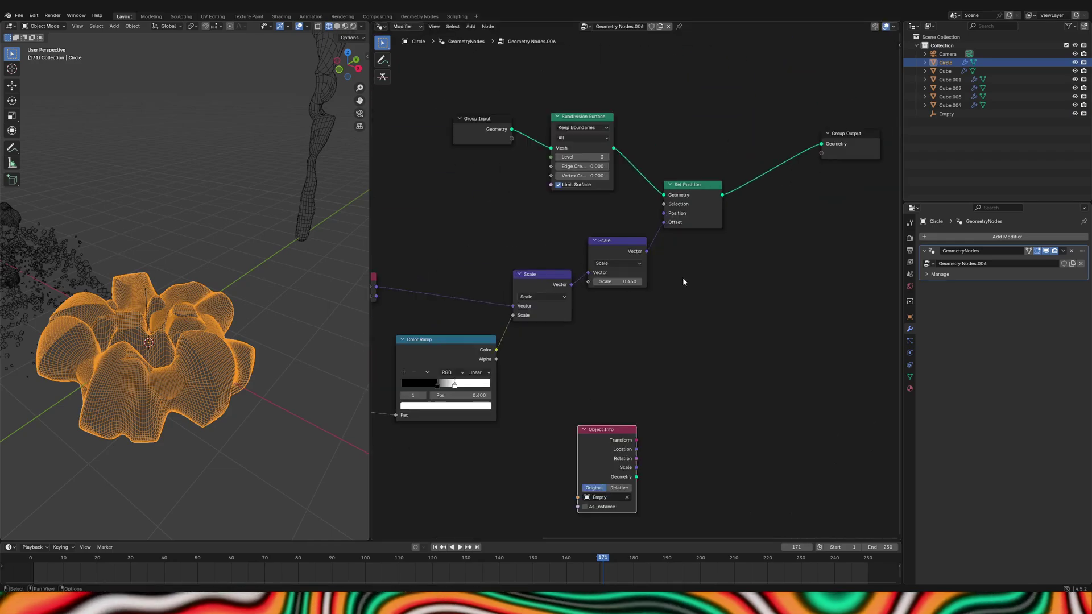
# - Add a Position node and connect it into the Distance node
pyautogui.hotkey('shift', 'a')
pyautogui.write('posit')
pyautogui.click(725, 396)
pyautogui.moveTo(636, 404); pyautogui.dragTo(699, 416)
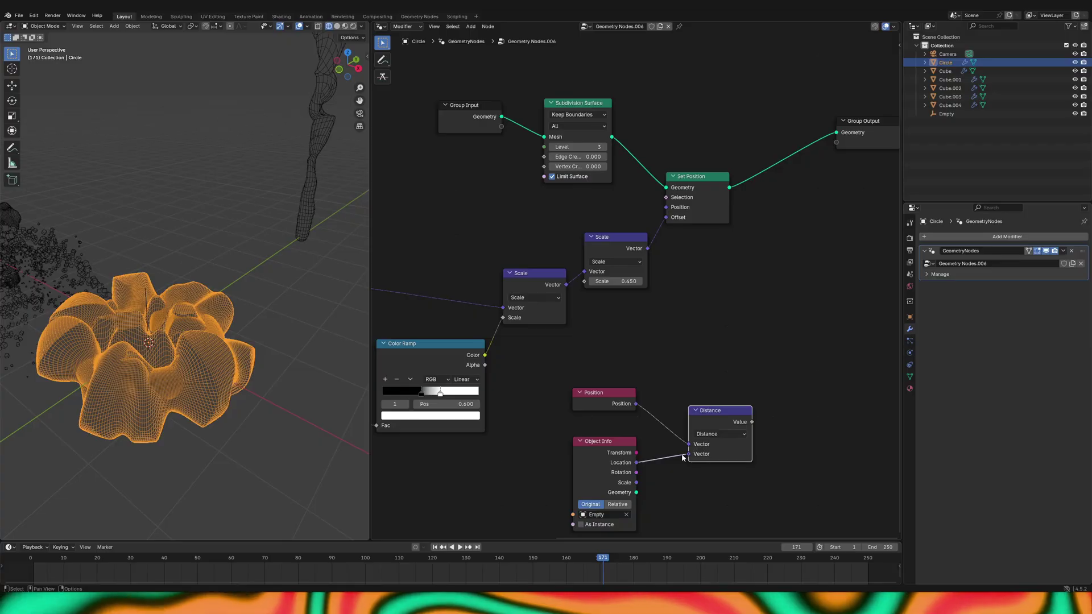
# - Move Set Position aside and add a Subtract node after Distance
pyautogui.moveTo(237, 208); pyautogui.dragTo(256, 214, button='middle')
pyautogui.moveTo(671, 412); pyautogui.dragTo(565, 379, button='middle')
pyautogui.moveTo(612, 162); pyautogui.dragTo(705, 165)
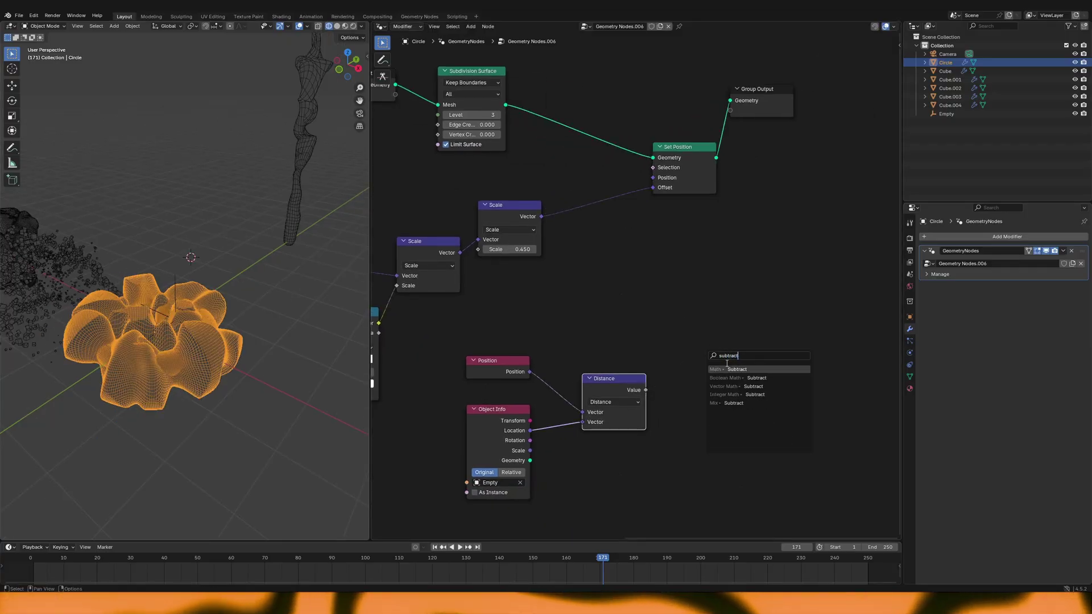
pyautogui.press('Return')
# - Insert a Scale node before the offset, fed by the Subtract result, with Clamp enabled
pyautogui.moveTo(754, 339); pyautogui.dragTo(766, 380, button='middle')
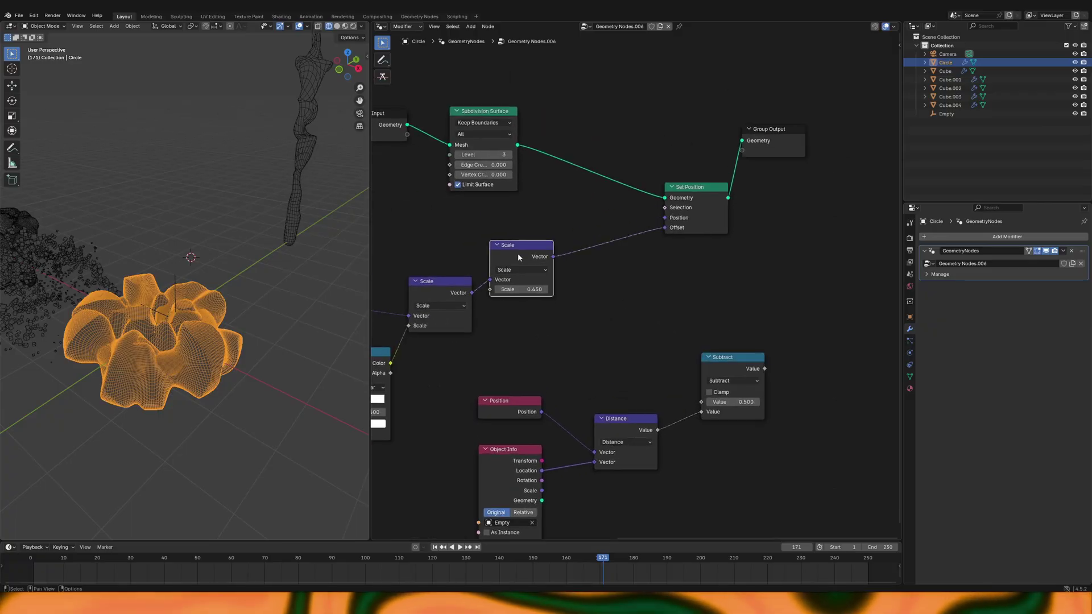
pyautogui.moveTo(517, 254); pyautogui.dragTo(541, 270)
pyautogui.hotkey('shift', 'a')
pyautogui.click(737, 362)
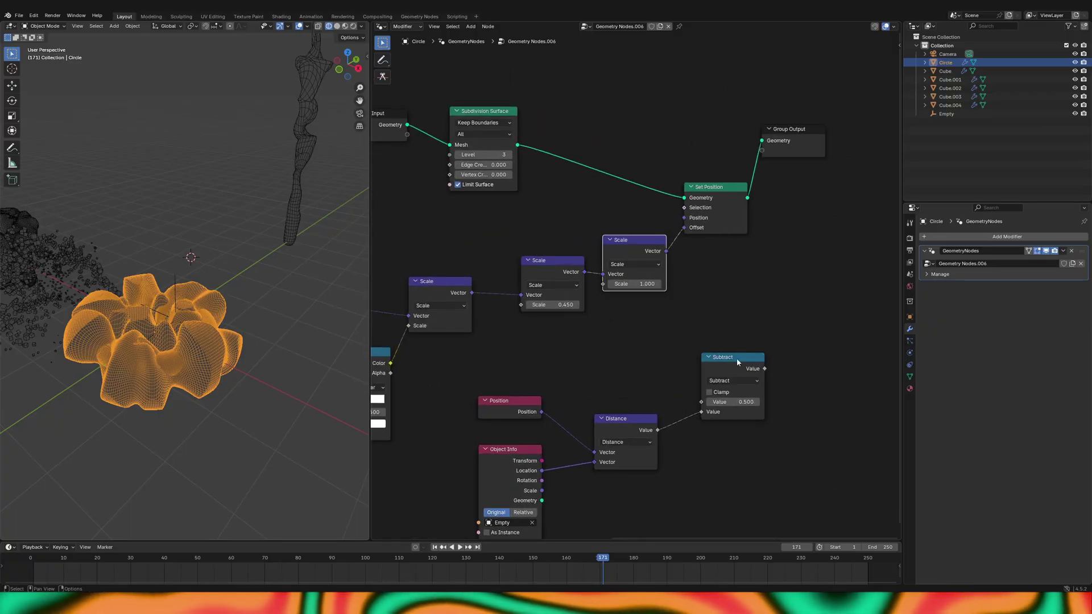
pyautogui.moveTo(609, 288); pyautogui.dragTo(604, 285)
pyautogui.click(709, 392)
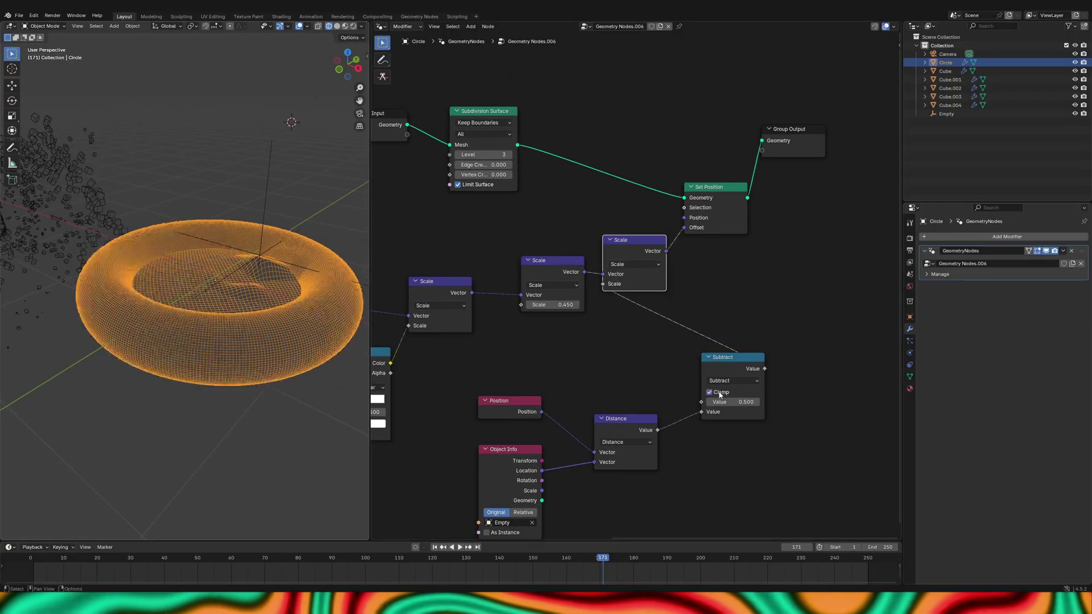